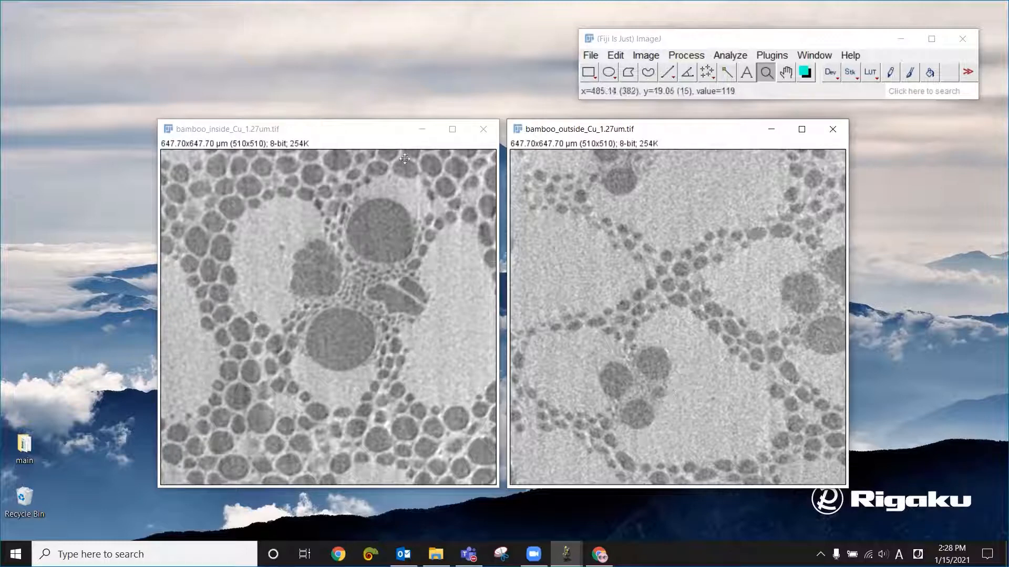
# - Apply automatic brightness and contrast to bamboo_inside_Cu_1.27um.tif and bamboo_outside_Cu_1.27um.tif, and close the adjustment dialog
pyautogui.click(373, 128)
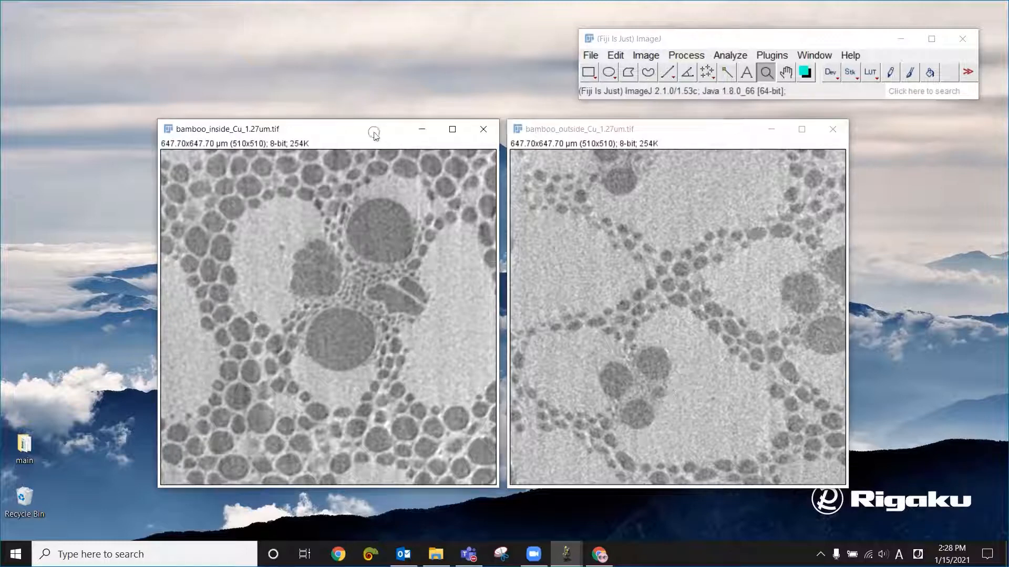
pyautogui.click(652, 57)
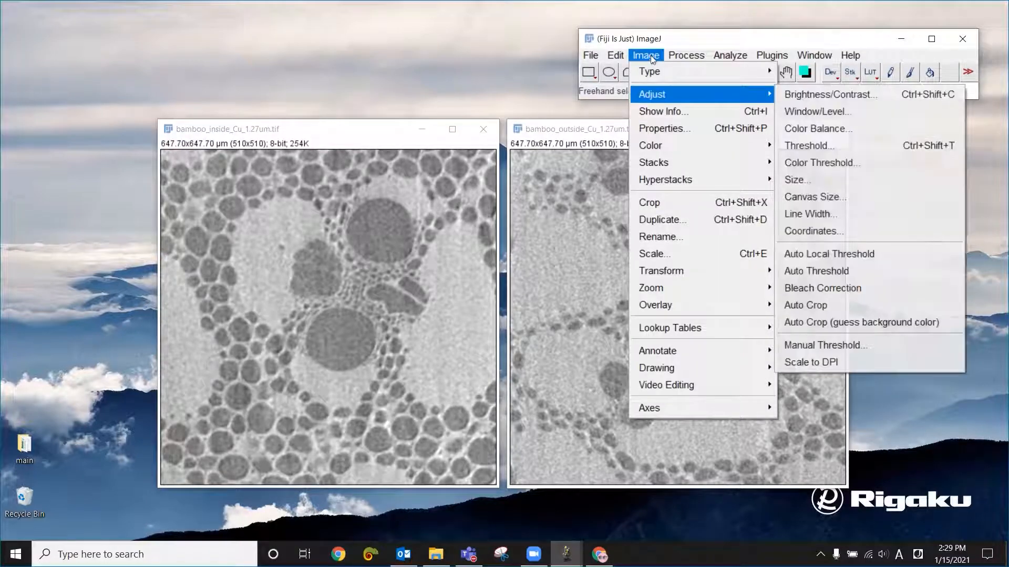
pyautogui.click(812, 95)
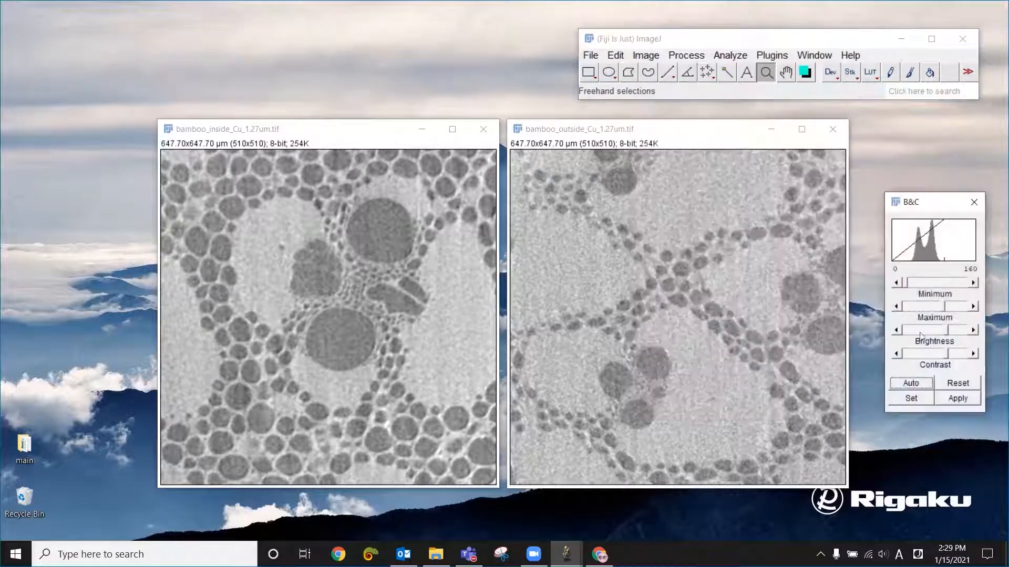
pyautogui.click(921, 385)
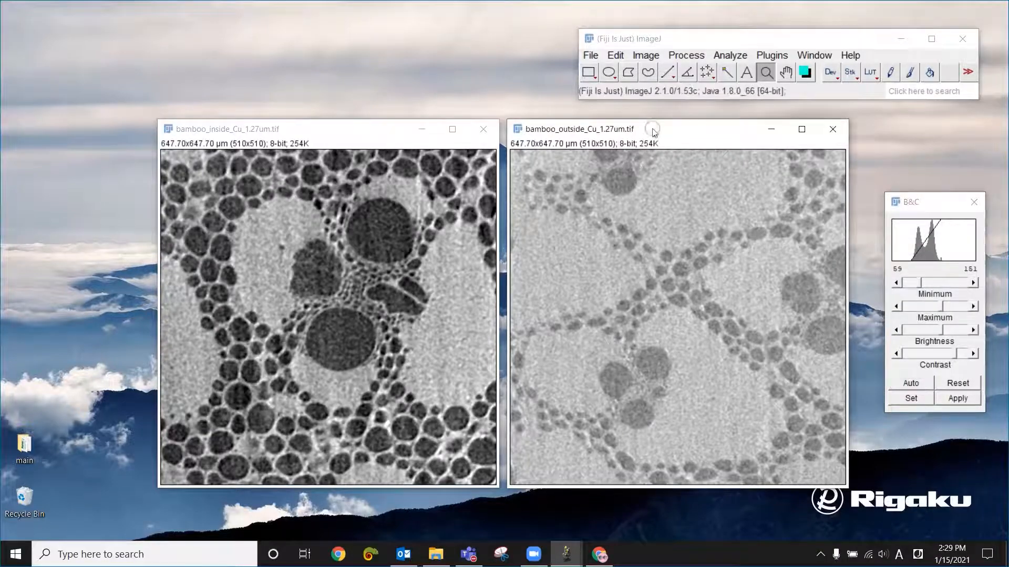
pyautogui.click(654, 132)
pyautogui.click(919, 386)
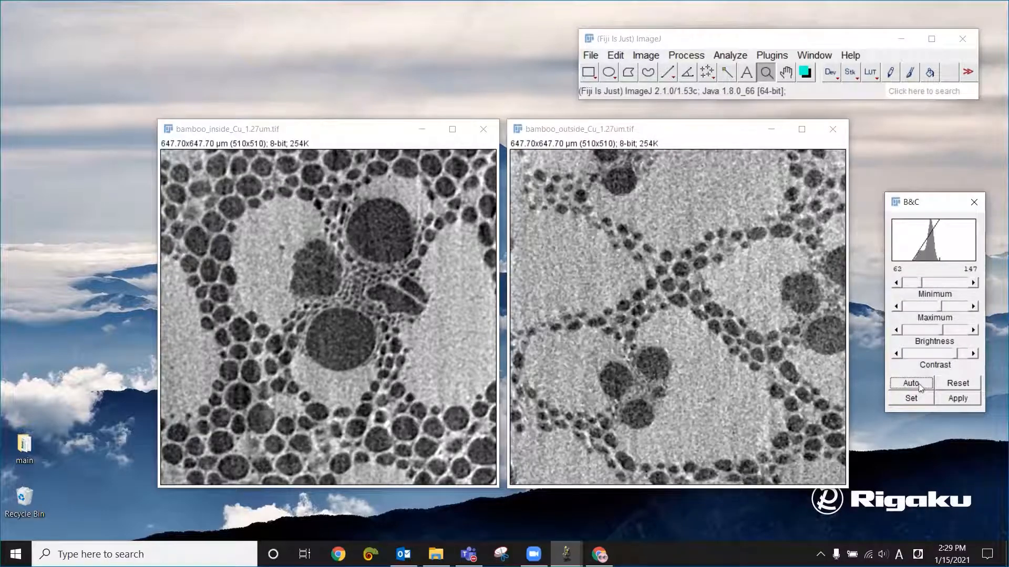
pyautogui.click(975, 203)
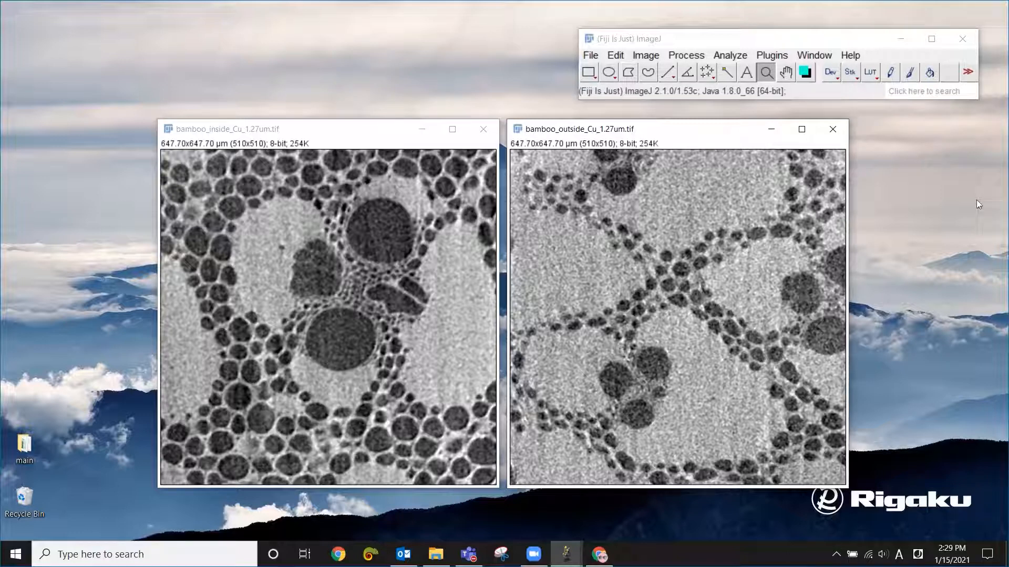
# - Minimize the bamboo_inside image and move the bamboo_outside image into the middle of the desktop
pyautogui.click(363, 124)
pyautogui.click(419, 132)
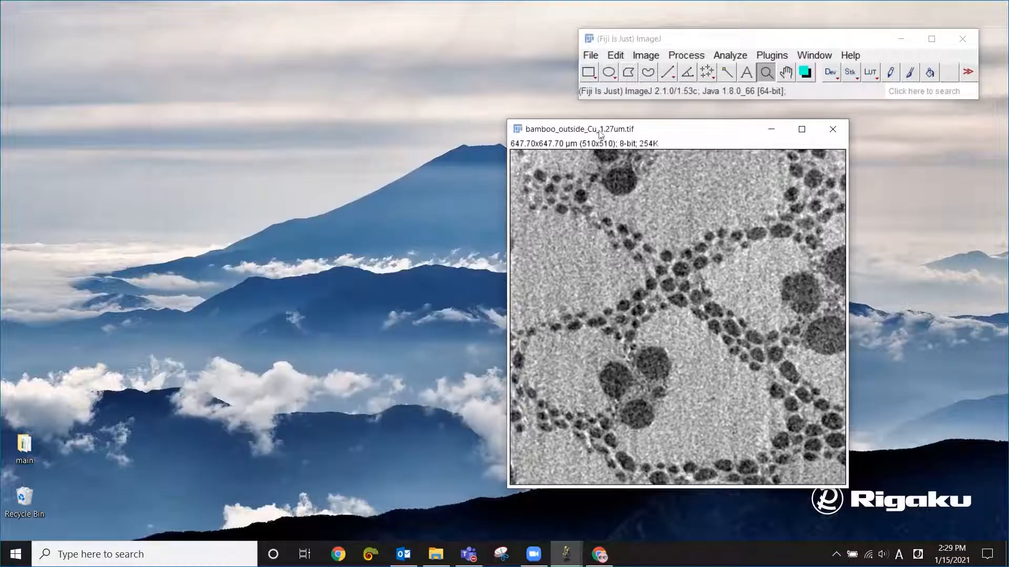
pyautogui.moveTo(606, 134); pyautogui.dragTo(432, 134)
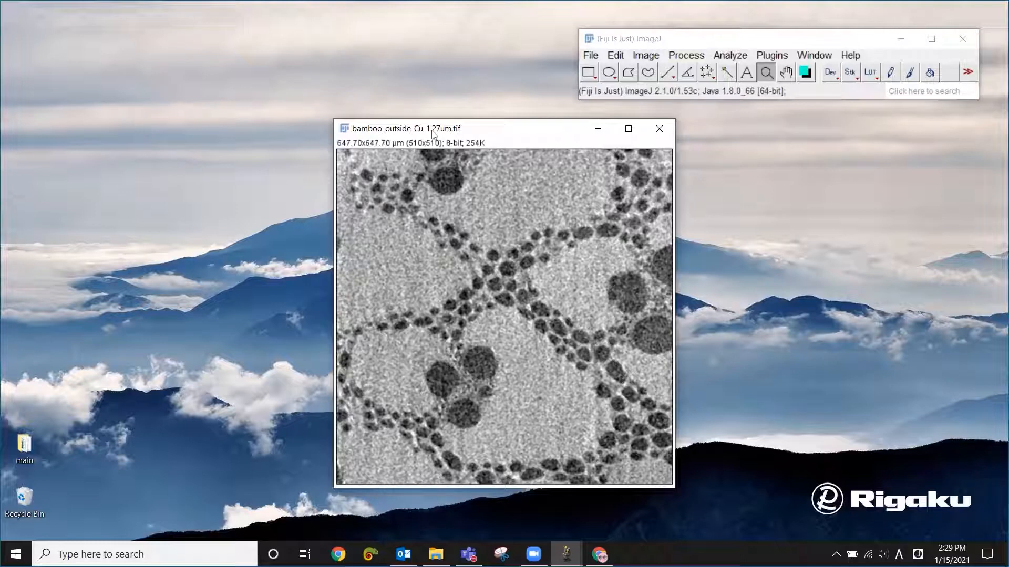
# - Open thresholding for the bamboo_outside image and preview the algorithms from Default through Mean
pyautogui.click(651, 58)
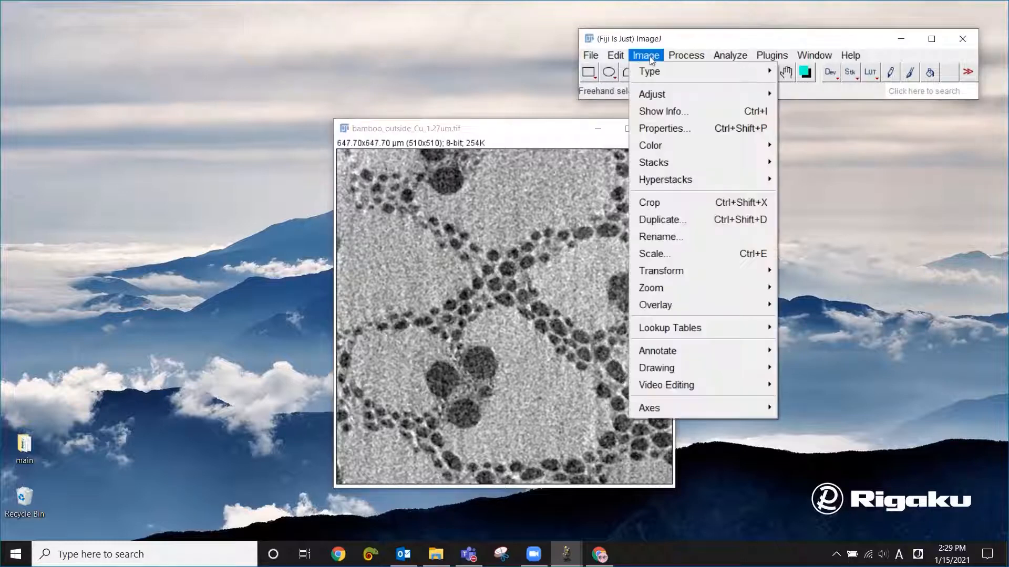
pyautogui.moveTo(656, 93)
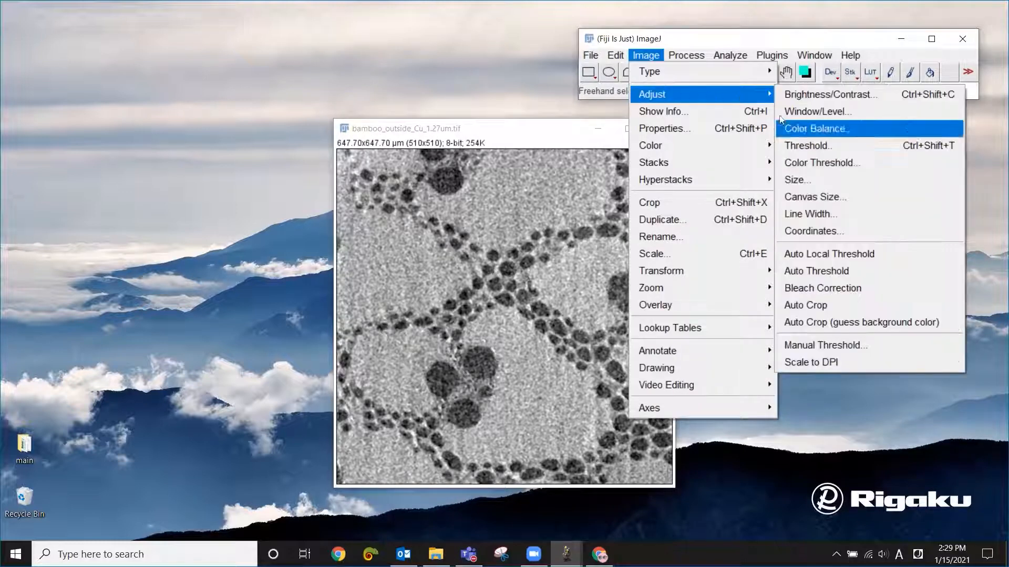
pyautogui.click(812, 152)
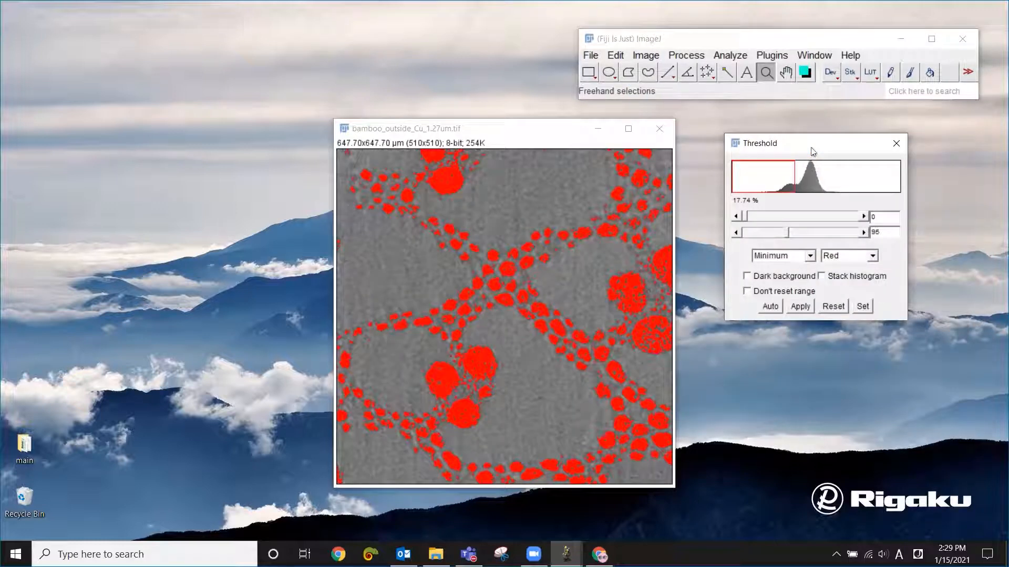
pyautogui.click(793, 256)
pyautogui.moveTo(811, 315); pyautogui.dragTo(811, 277)
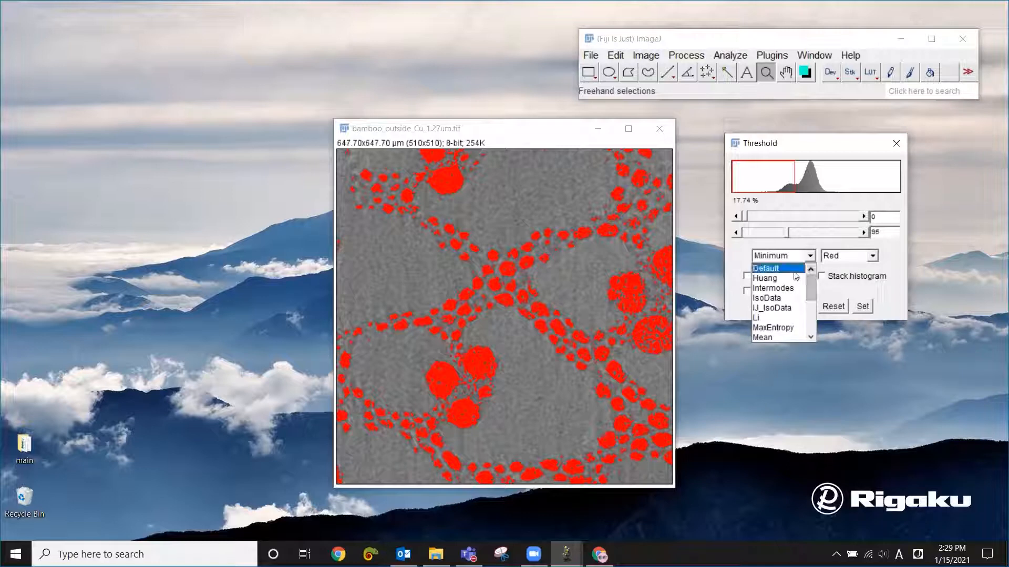
pyautogui.click(796, 274)
pyautogui.press('Down')
pyautogui.press('Down')
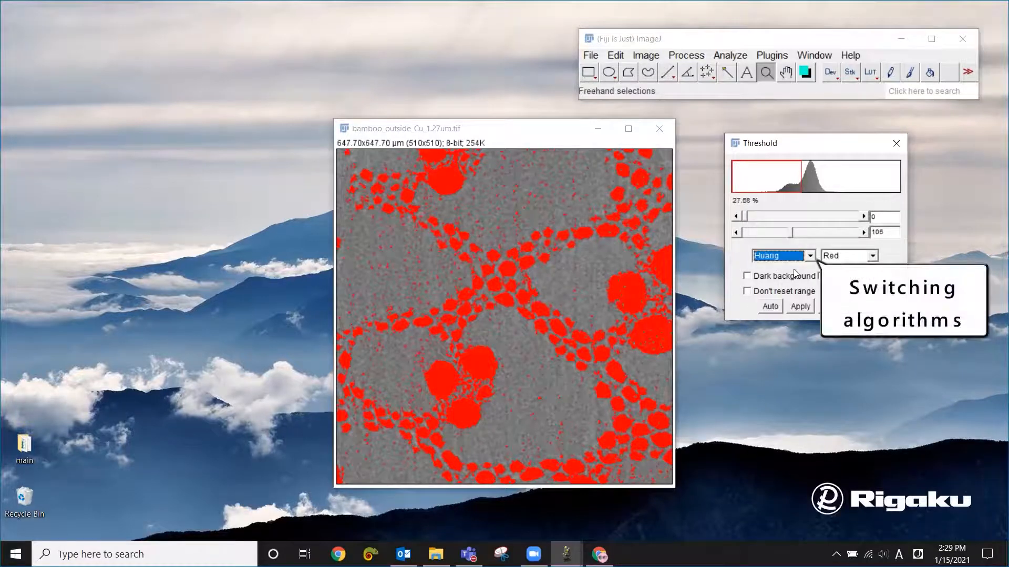
pyautogui.press('Down')
pyautogui.press('Down')
pyautogui.press('Down')
pyautogui.press('Down')
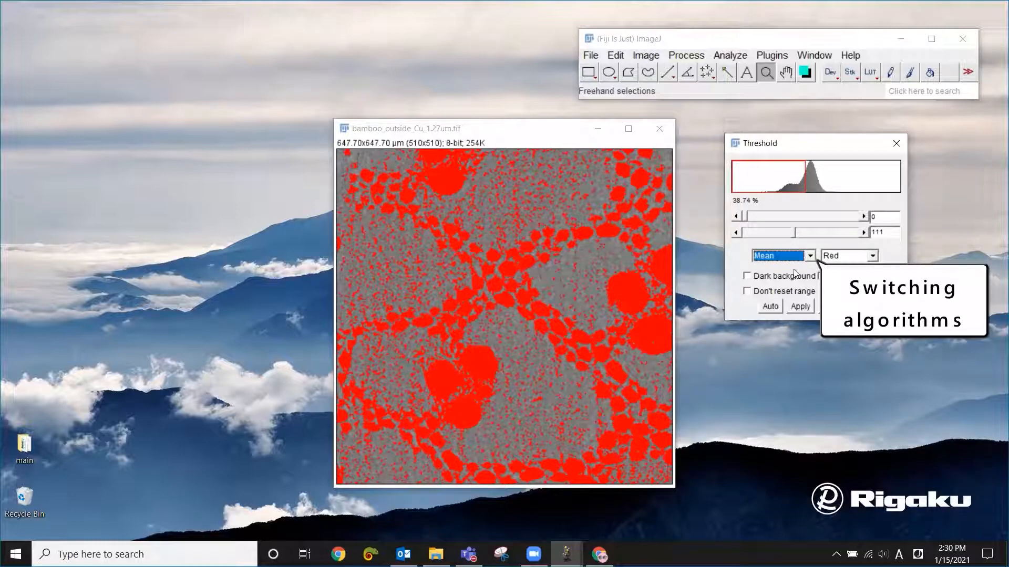
# - Choose the Minimum threshold algorithm and apply it to convert the bamboo_outside image to binary
pyautogui.press('Down')
pyautogui.press('Down')
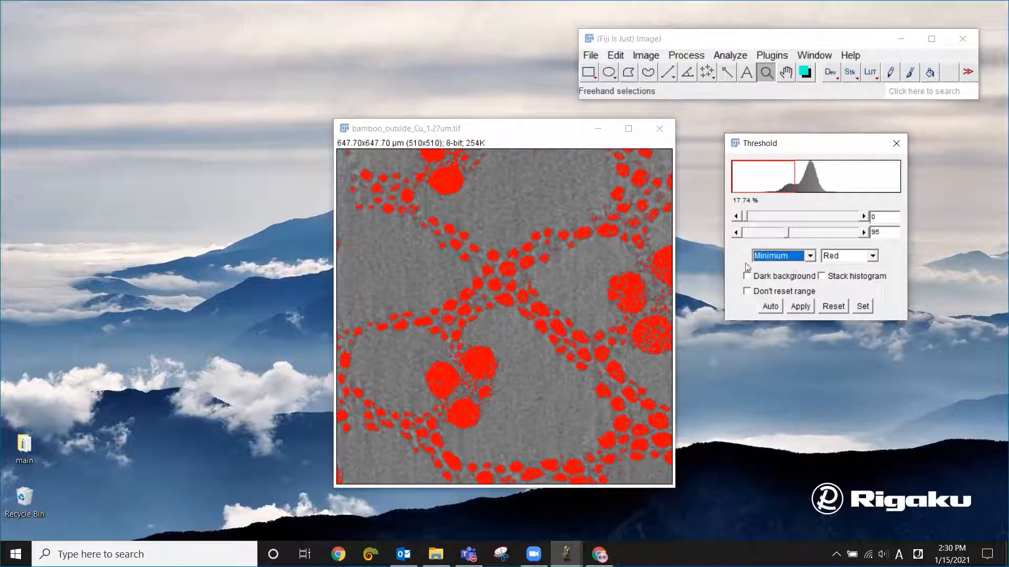
pyautogui.click(802, 309)
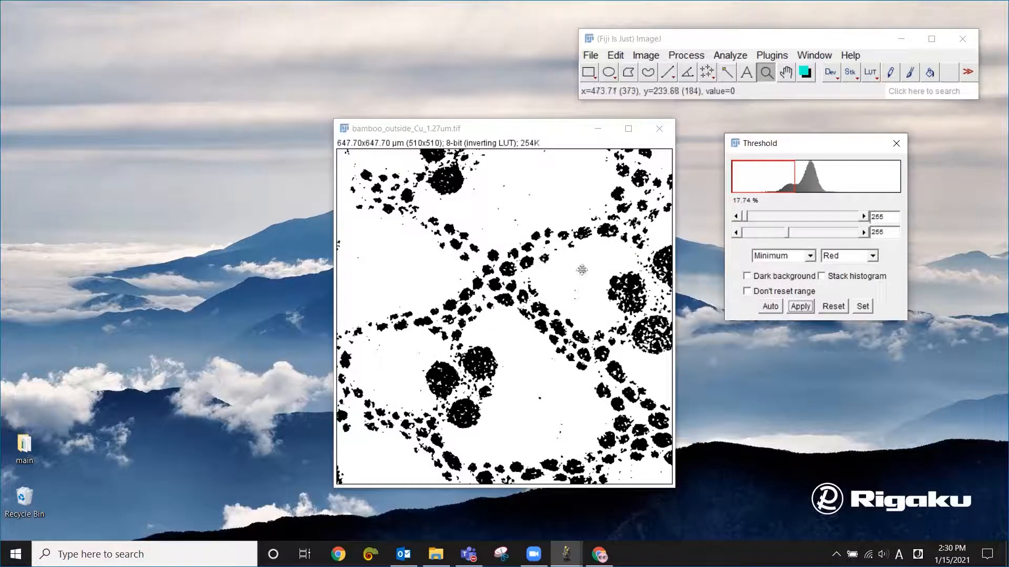
# - Measure the area and area fraction of the binarized bamboo_outside image, and move its window clear of the results
pyautogui.click(734, 55)
pyautogui.click(737, 63)
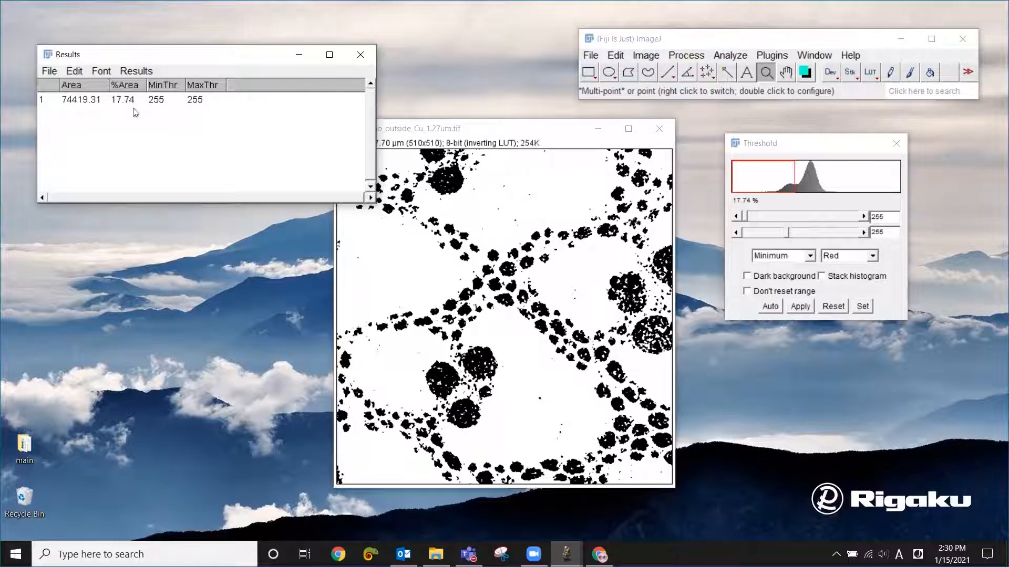
pyautogui.moveTo(512, 131); pyautogui.dragTo(621, 132)
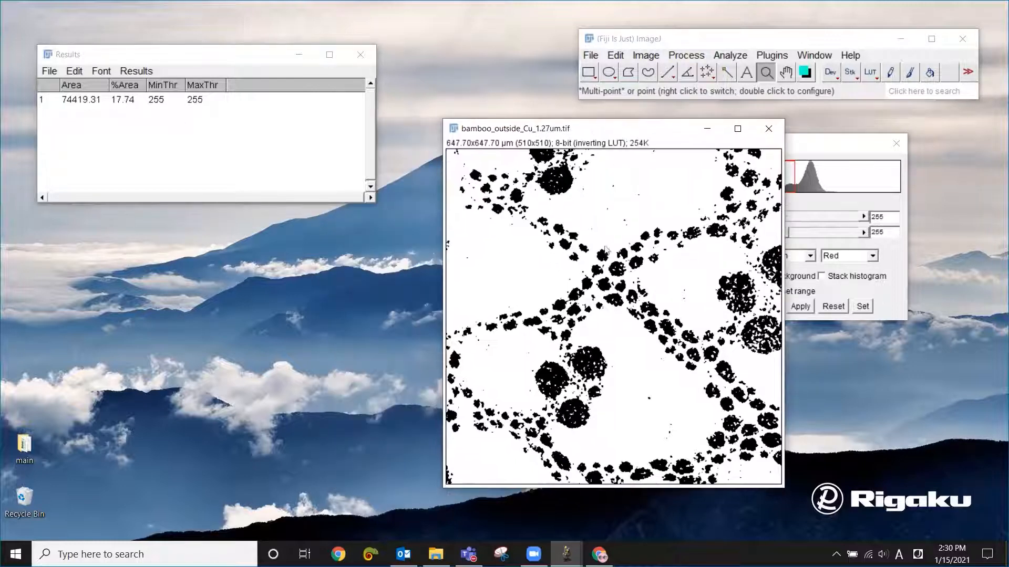
# - Restore the minimized bamboo_inside image, place it beside the Threshold dialog, and bring that dialog to the front
pyautogui.moveTo(566, 554)
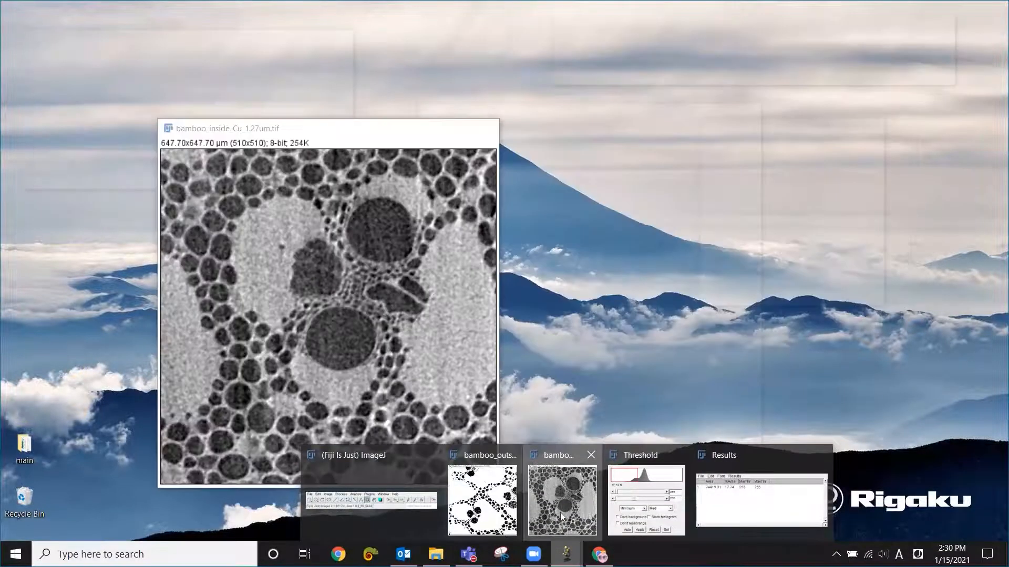
pyautogui.click(560, 512)
pyautogui.moveTo(376, 135); pyautogui.dragTo(520, 137)
pyautogui.click(791, 228)
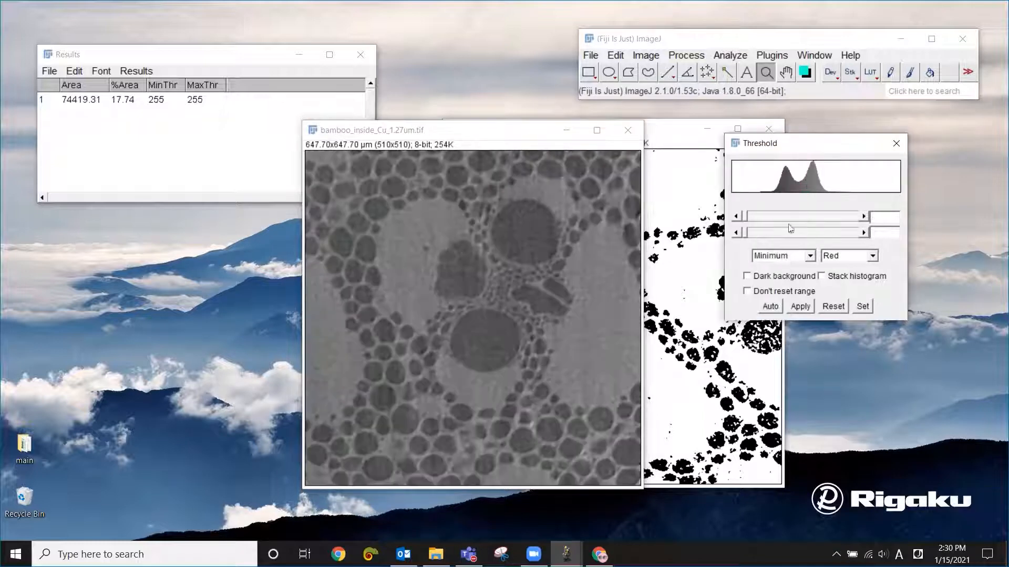
# - Switch the threshold algorithm to Moments and back to Minimum, and apply it to binarize the bamboo_inside image
pyautogui.click(779, 256)
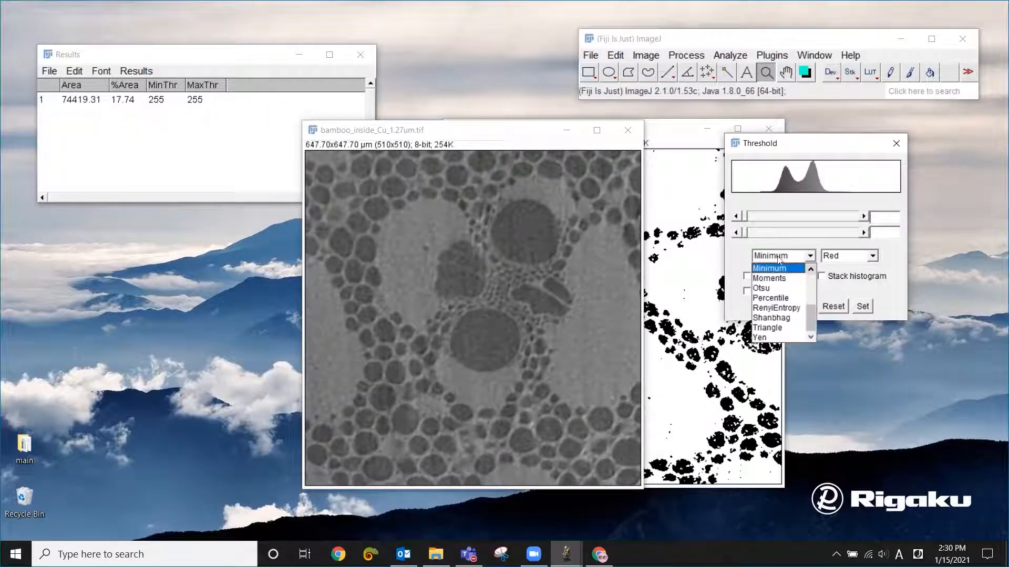
pyautogui.click(779, 257)
pyautogui.click(779, 258)
pyautogui.click(779, 259)
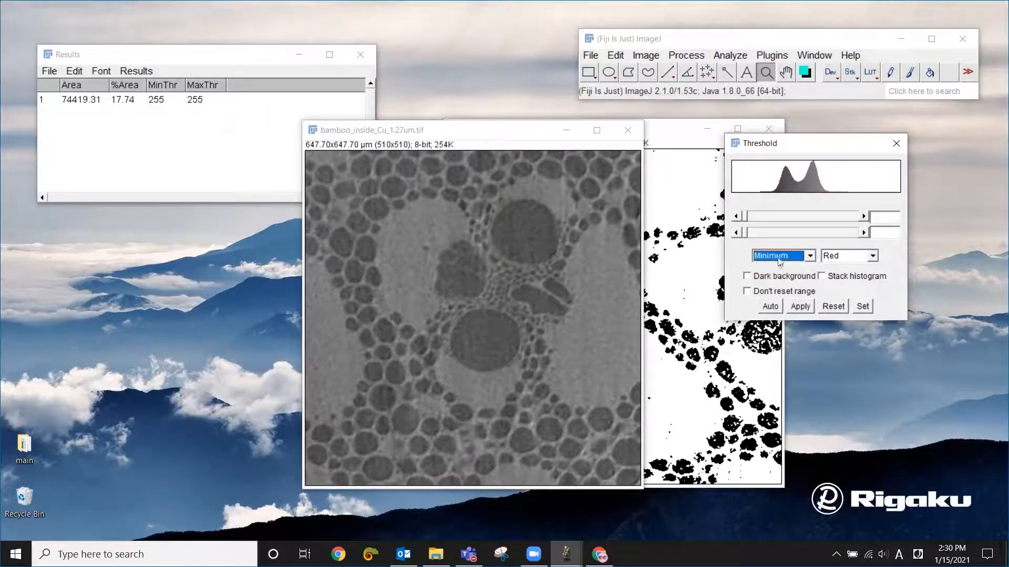
pyautogui.click(801, 261)
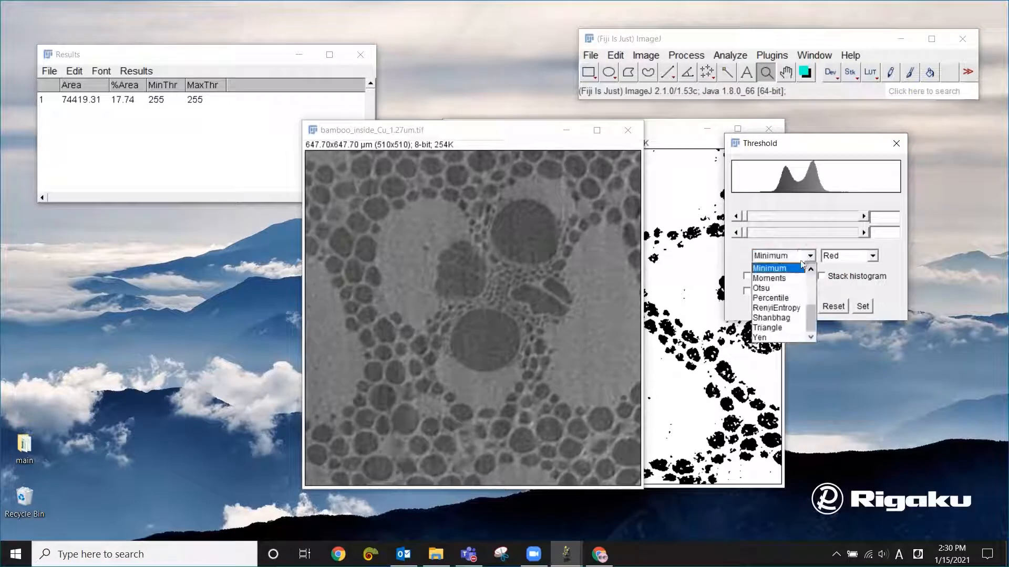
pyautogui.click(791, 279)
pyautogui.click(788, 258)
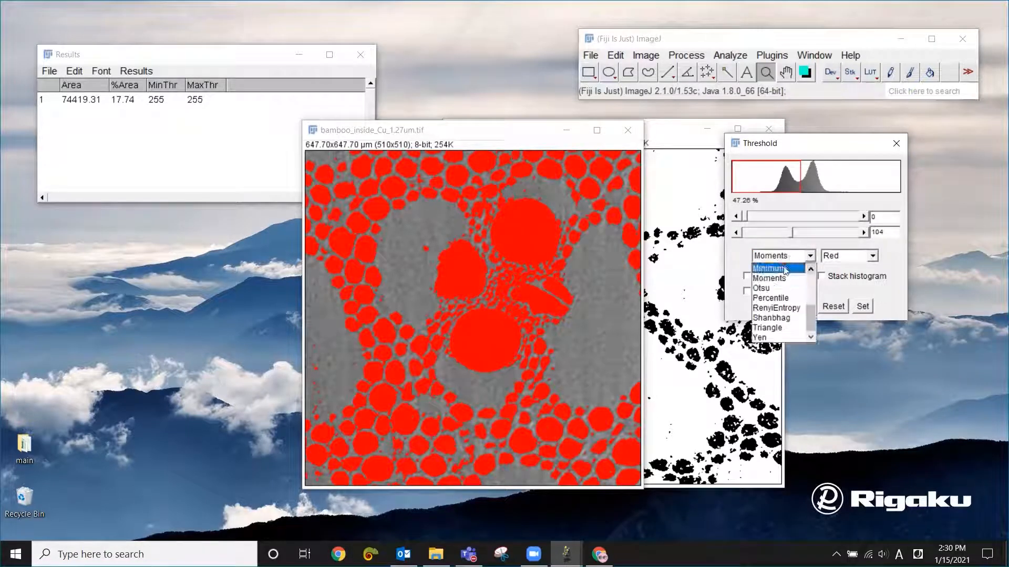
pyautogui.click(785, 269)
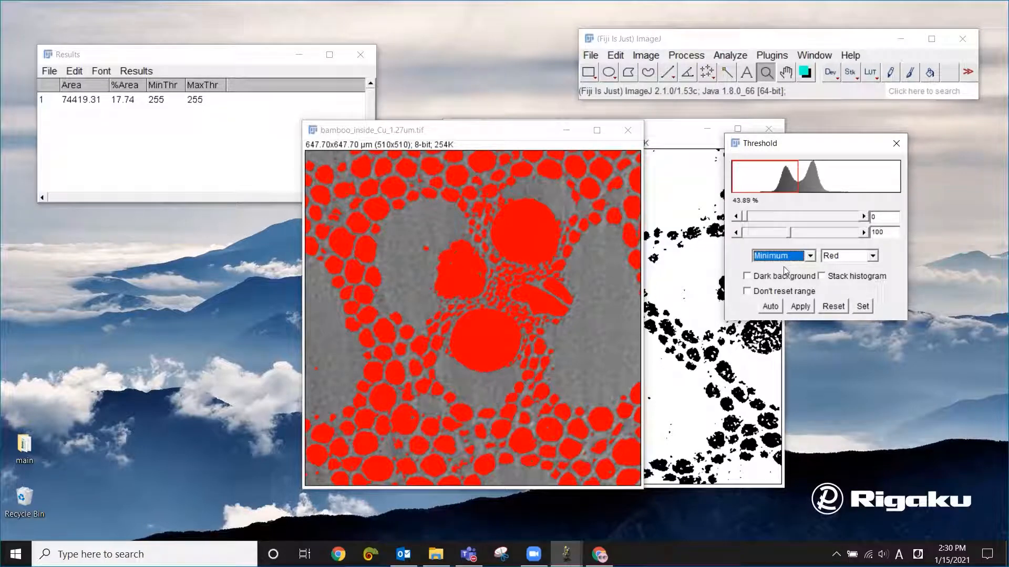
pyautogui.click(803, 307)
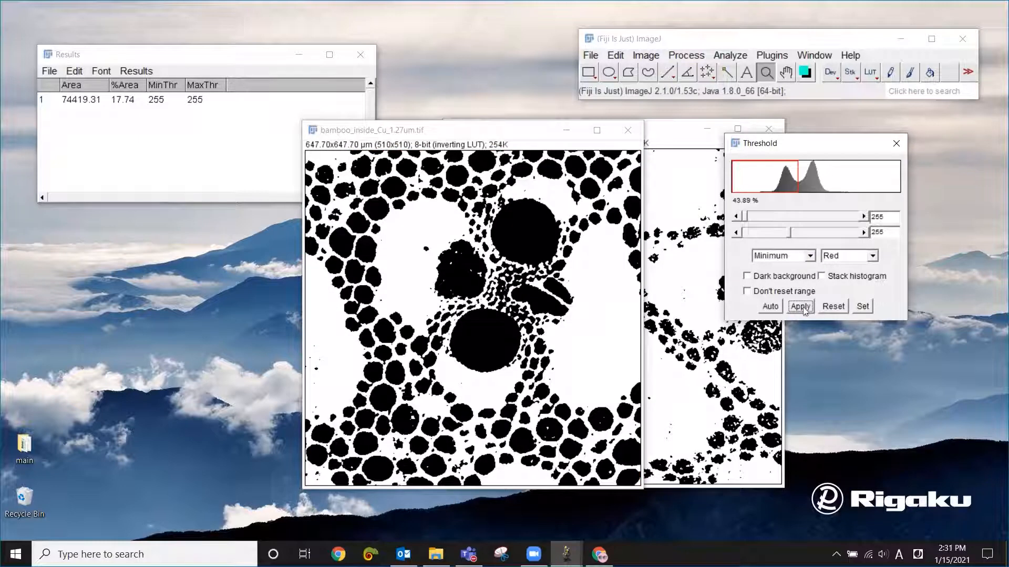
# - Measure the area and area fraction of the binarized bamboo_inside image, and arrange both binary images side by side
pyautogui.click(740, 47)
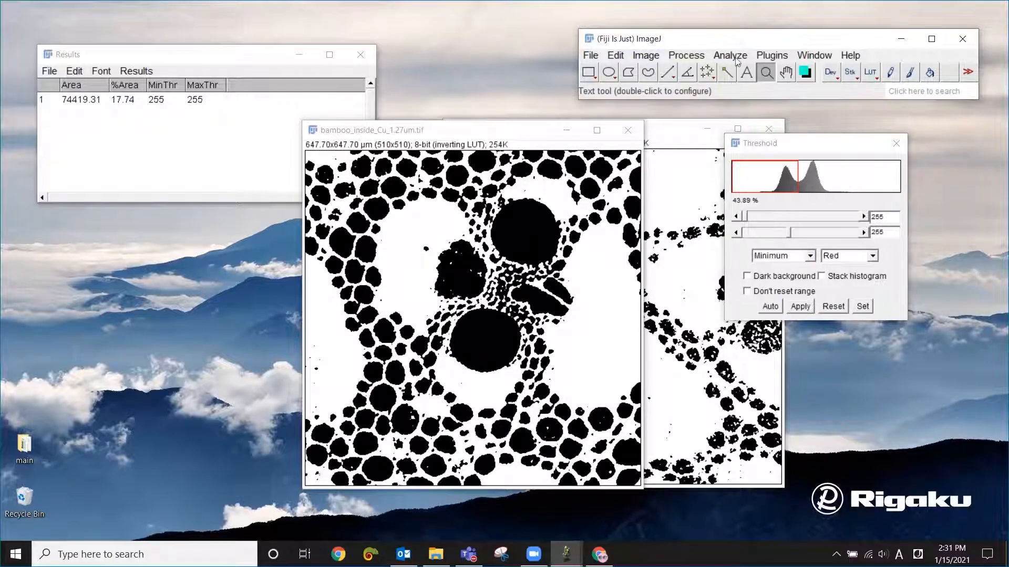
pyautogui.click(736, 59)
pyautogui.click(737, 67)
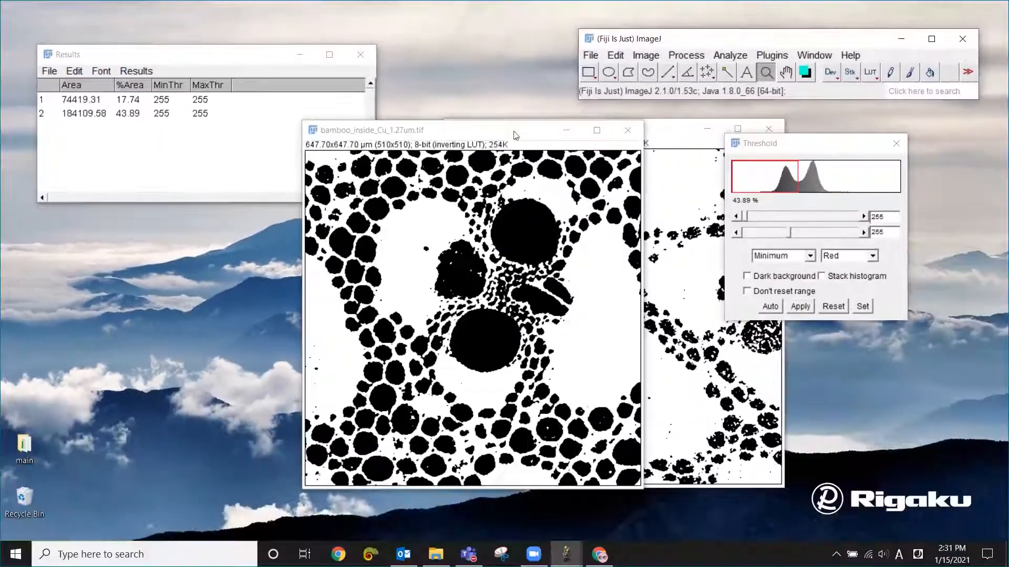
pyautogui.moveTo(607, 153); pyautogui.dragTo(359, 167)
pyautogui.moveTo(512, 134); pyautogui.dragTo(510, 147)
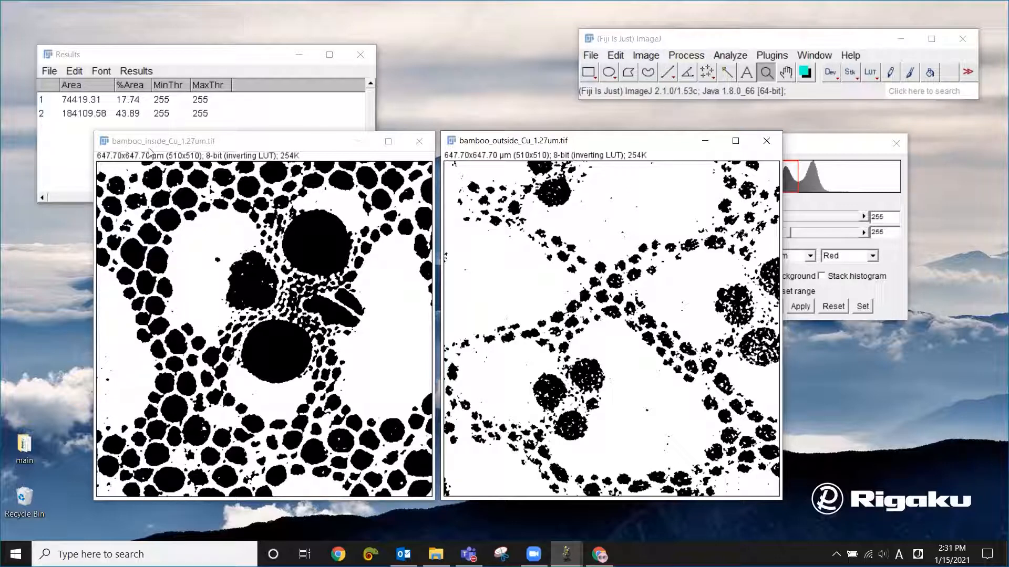
# - Close both bamboo images, discard the measurement results without saving, and close the Threshold dialog
pyautogui.click(420, 141)
pyautogui.click(767, 141)
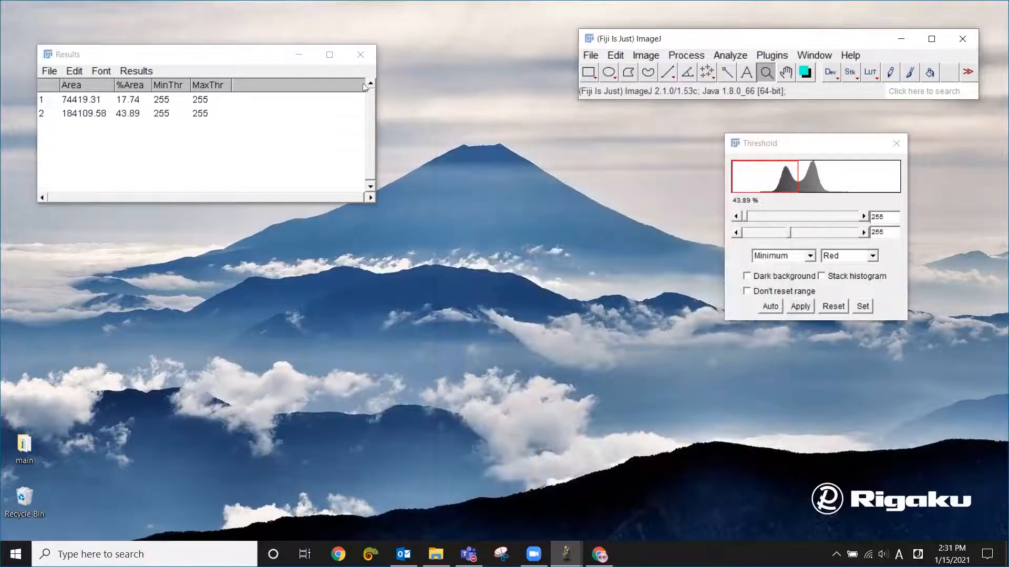
pyautogui.click(360, 54)
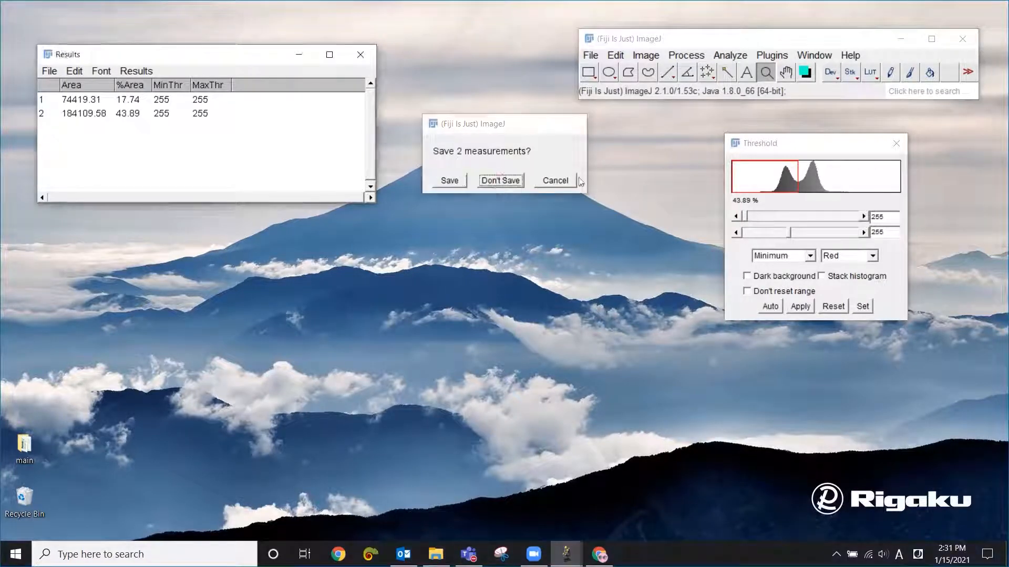
pyautogui.click(500, 181)
pyautogui.click(898, 145)
# - Load the bamboo_vox4.24um.tif stack from the sample_images_quant folder, reposition its window, and go to slice 11
pyautogui.click(436, 554)
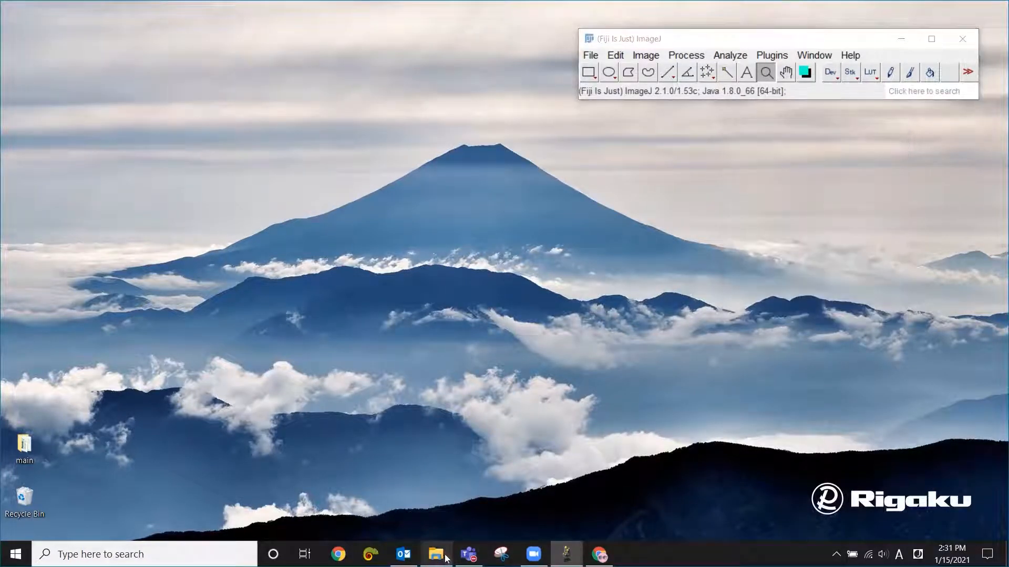
pyautogui.moveTo(588, 361); pyautogui.dragTo(706, 87)
pyautogui.click(724, 203)
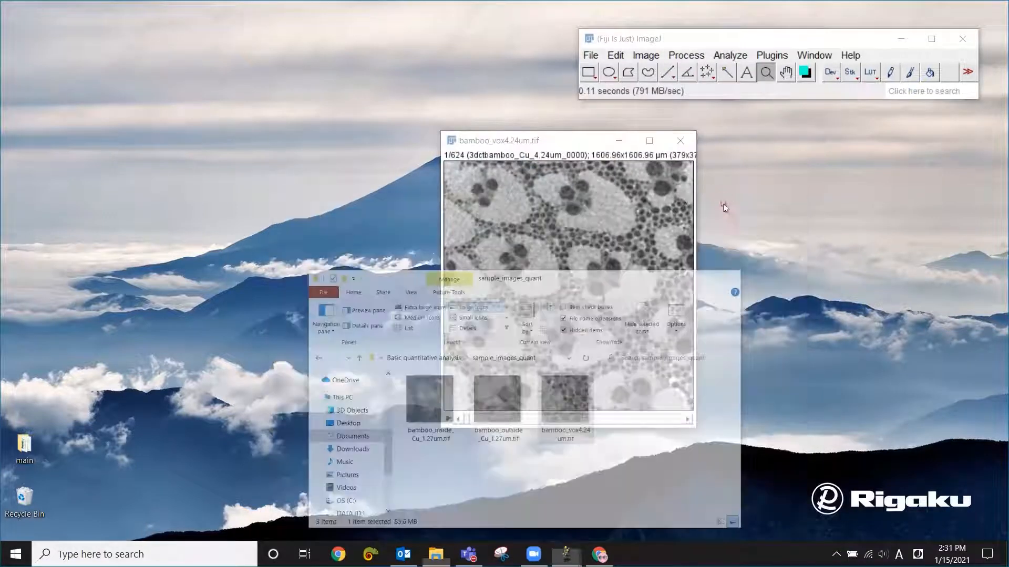
pyautogui.moveTo(566, 141); pyautogui.dragTo(447, 136)
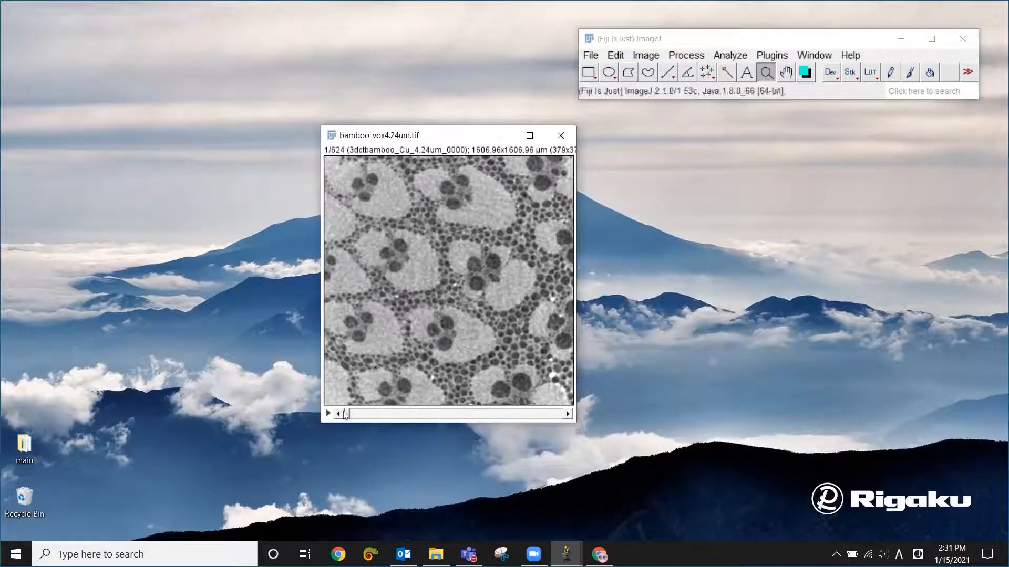
pyautogui.moveTo(348, 414)
pyautogui.mouseDown()
pyautogui.moveTo(561, 421)
pyautogui.moveTo(352, 416)
pyautogui.mouseUp()
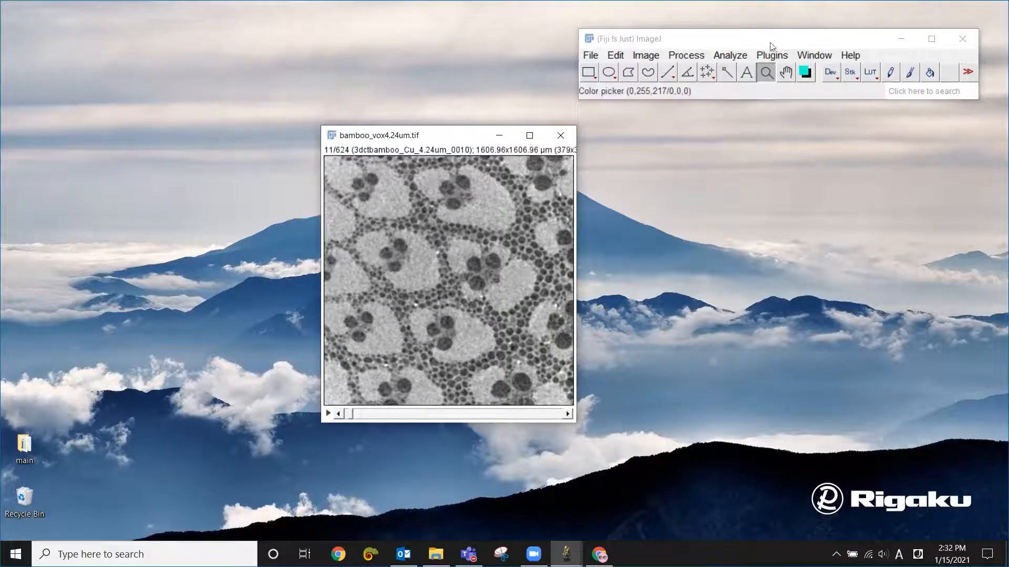
# - View the bamboo stack in Volume Viewer and move the xz slice to distance 64
pyautogui.click(776, 57)
pyautogui.click(777, 57)
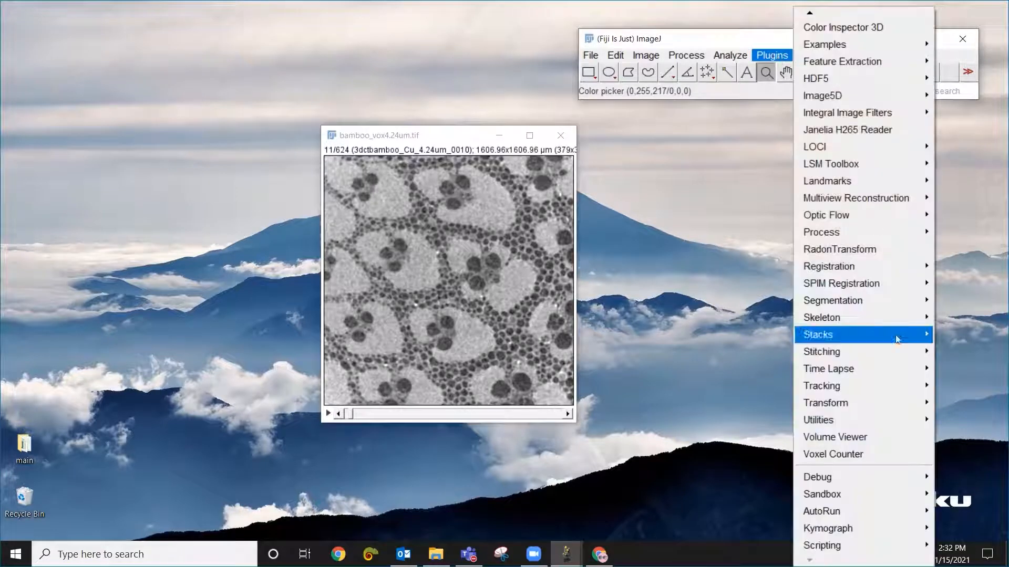
pyautogui.click(877, 440)
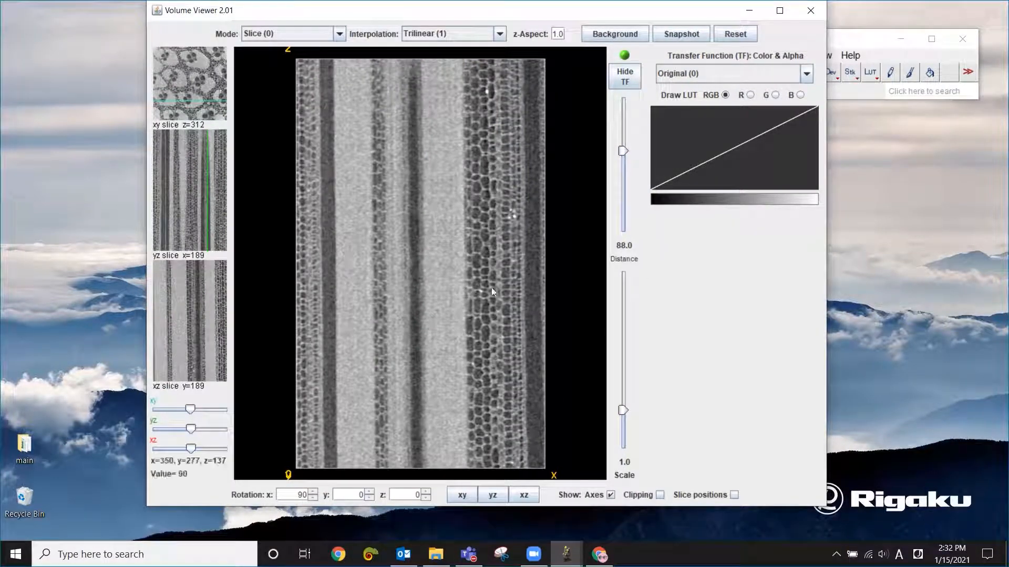
pyautogui.moveTo(623, 151)
pyautogui.mouseDown()
pyautogui.moveTo(623, 114)
pyautogui.moveTo(624, 157)
pyautogui.mouseUp()
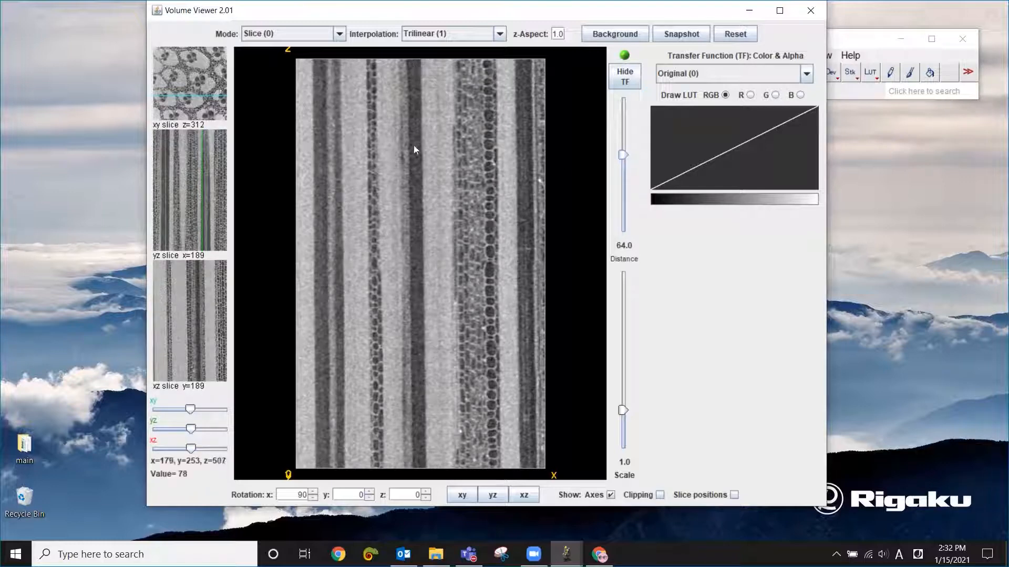
# - View the volume in the xy, yz and xz orientations, move the xz slice to distance 52, and close Volume Viewer
pyautogui.click(461, 496)
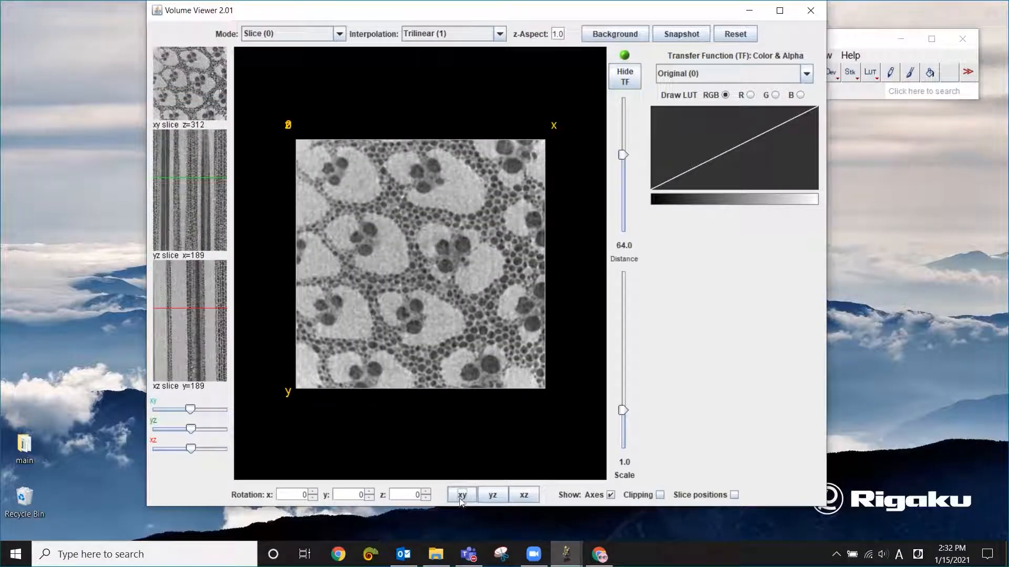
pyautogui.click(494, 496)
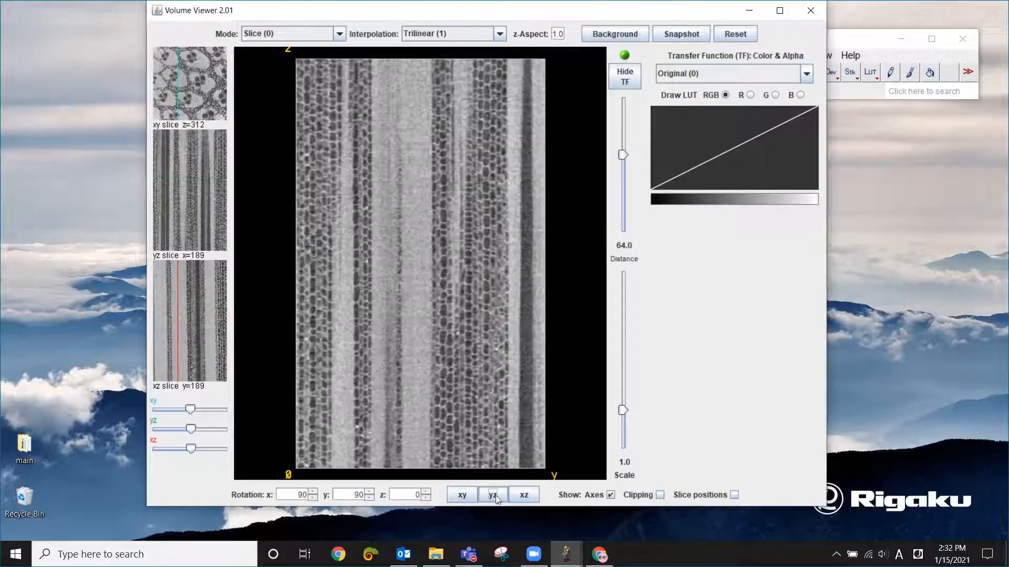
pyautogui.click(526, 496)
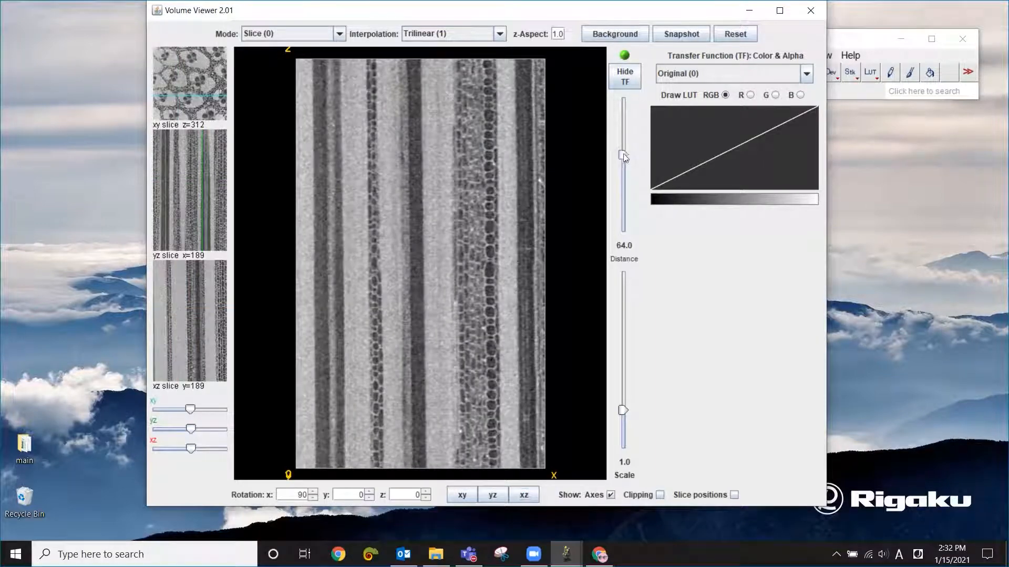
pyautogui.moveTo(623, 155)
pyautogui.mouseDown()
pyautogui.moveTo(624, 143)
pyautogui.moveTo(624, 156)
pyautogui.mouseUp()
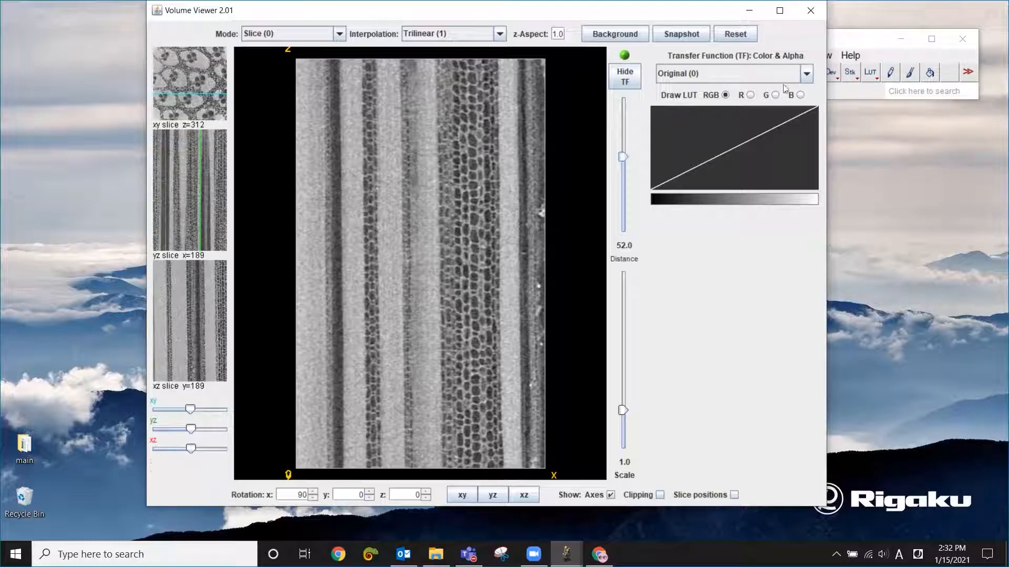
pyautogui.click(811, 11)
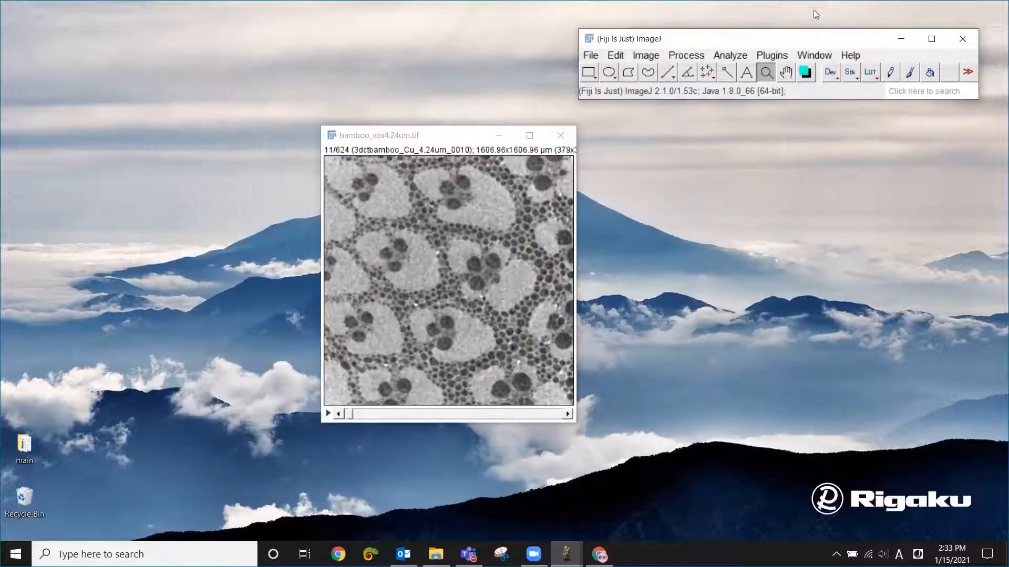
# - Reposition the bamboo stack window and preview a threshold on the stack using the Default algorithm
pyautogui.moveTo(450, 141); pyautogui.dragTo(481, 147)
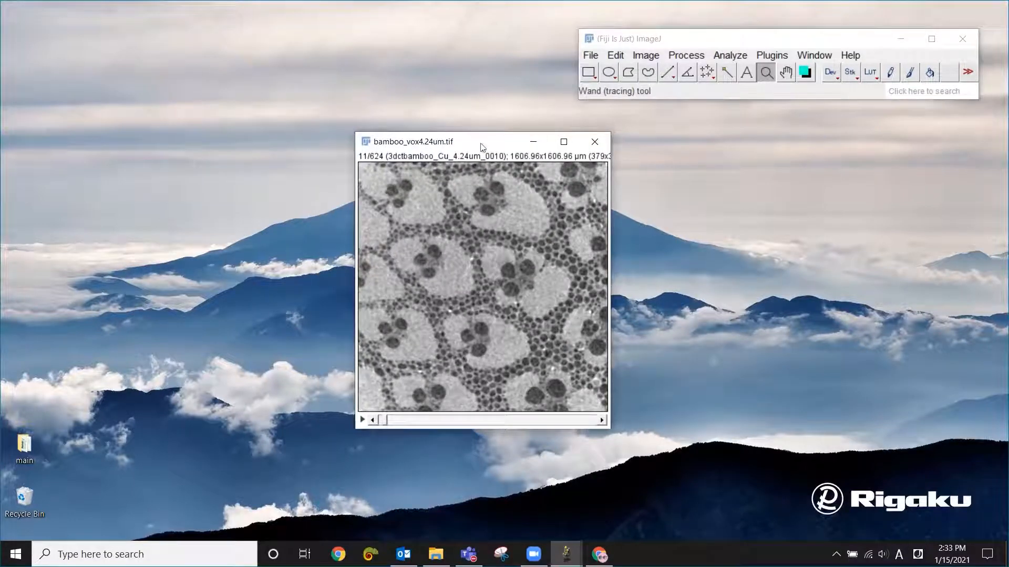
pyautogui.click(645, 56)
pyautogui.moveTo(651, 93)
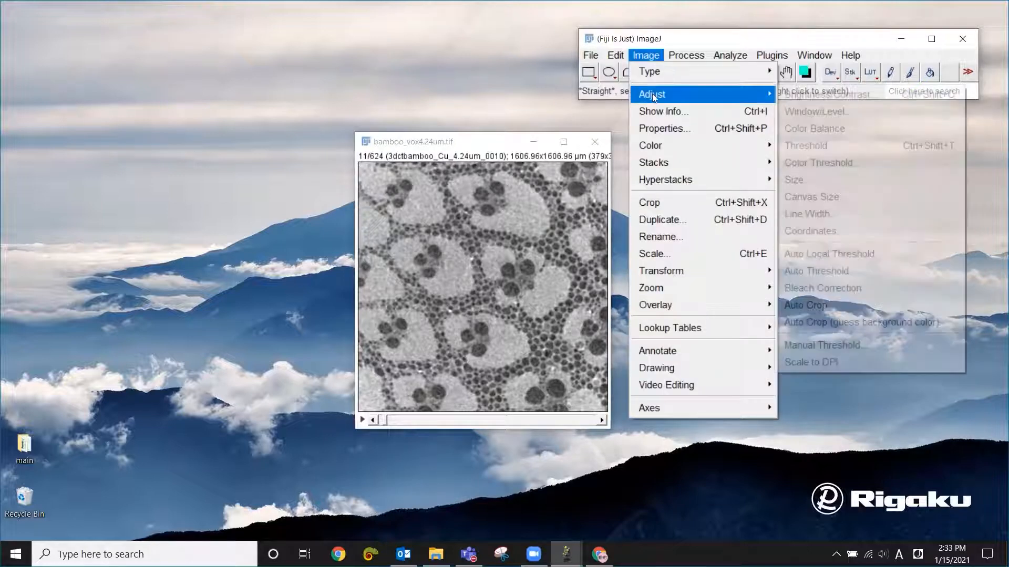
pyautogui.click(823, 145)
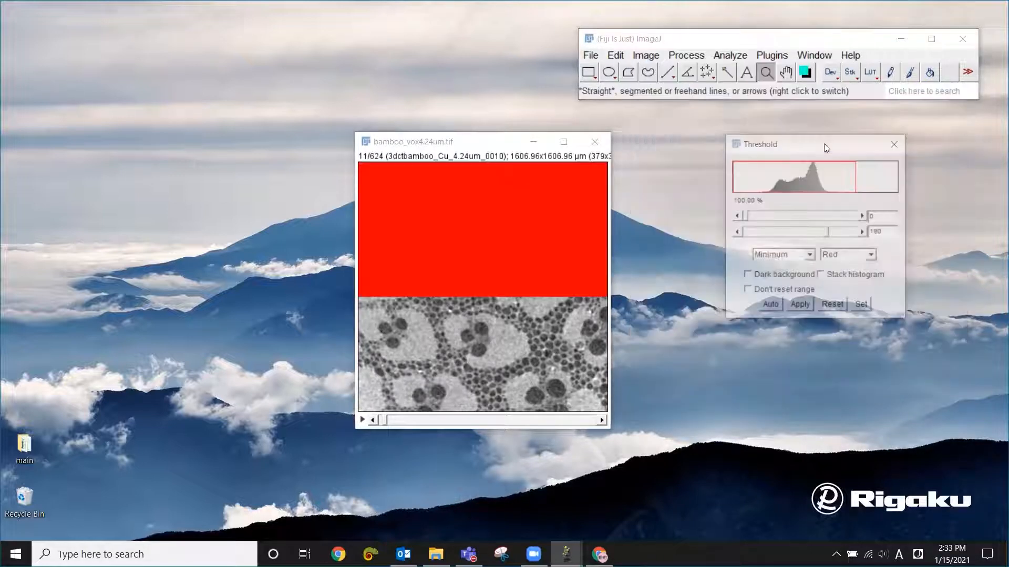
pyautogui.click(795, 260)
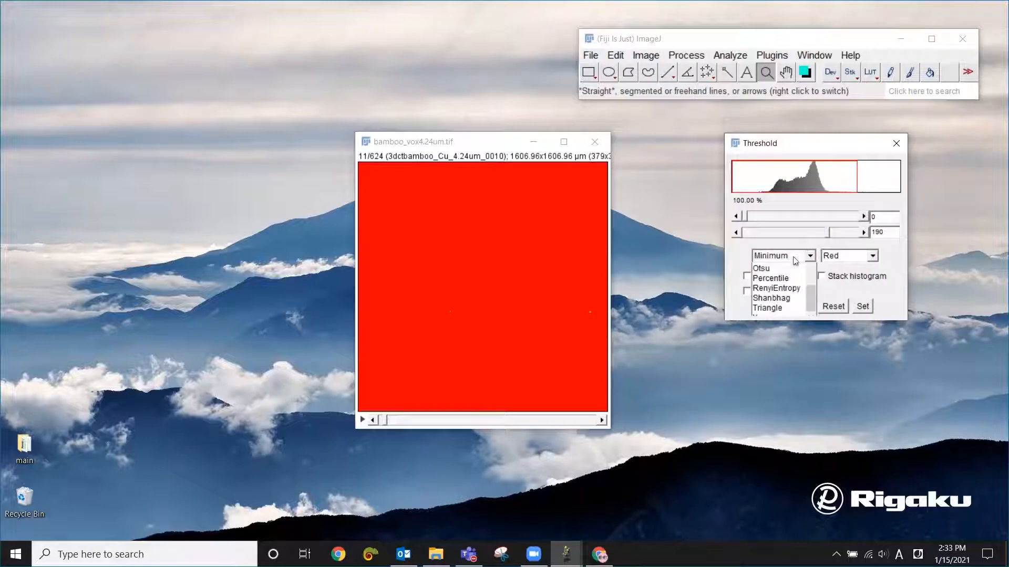
pyautogui.moveTo(813, 315); pyautogui.dragTo(812, 274)
pyautogui.click(791, 269)
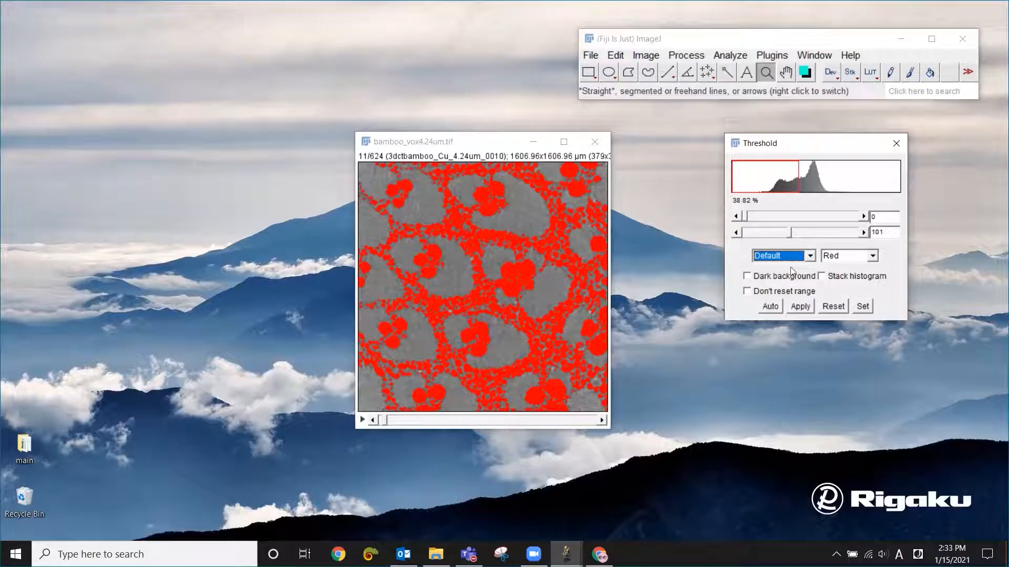
# - Step through the threshold algorithms from Default to MaxEntropy to compare their previews, and close the Threshold dialog
pyautogui.press('Down')
pyautogui.press('Down')
pyautogui.press('Down')
pyautogui.press('Down')
pyautogui.press('Down')
pyautogui.press('Down')
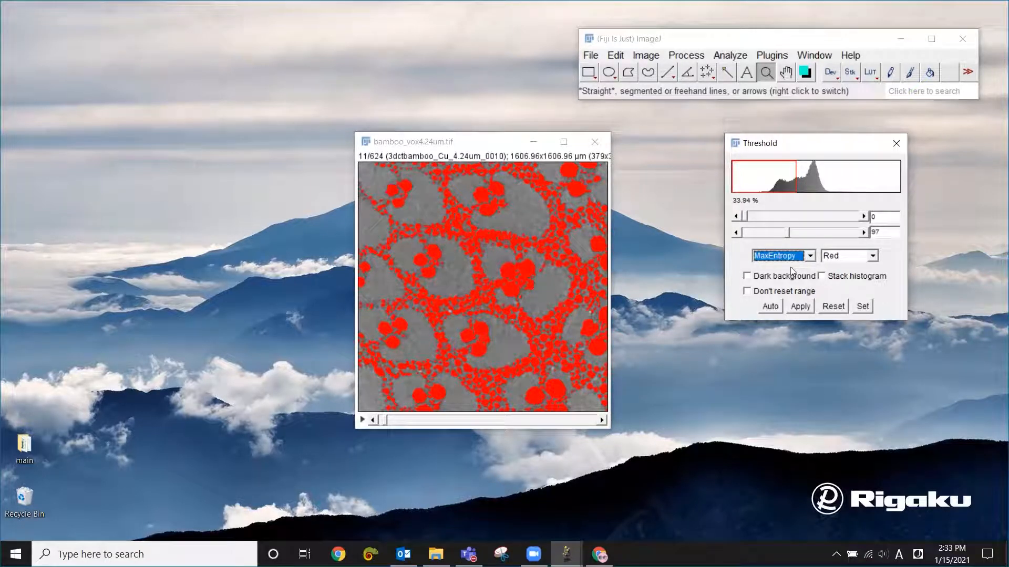
pyautogui.click(895, 143)
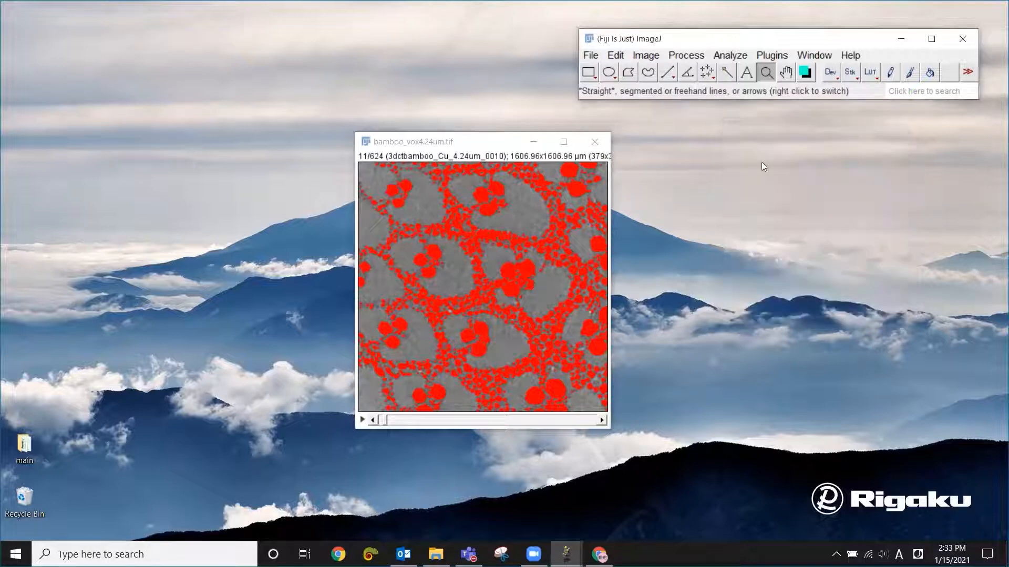
# - Run Auto Threshold on the current slice with the Try all method and reposition the resulting montage window
pyautogui.click(645, 55)
pyautogui.moveTo(657, 89)
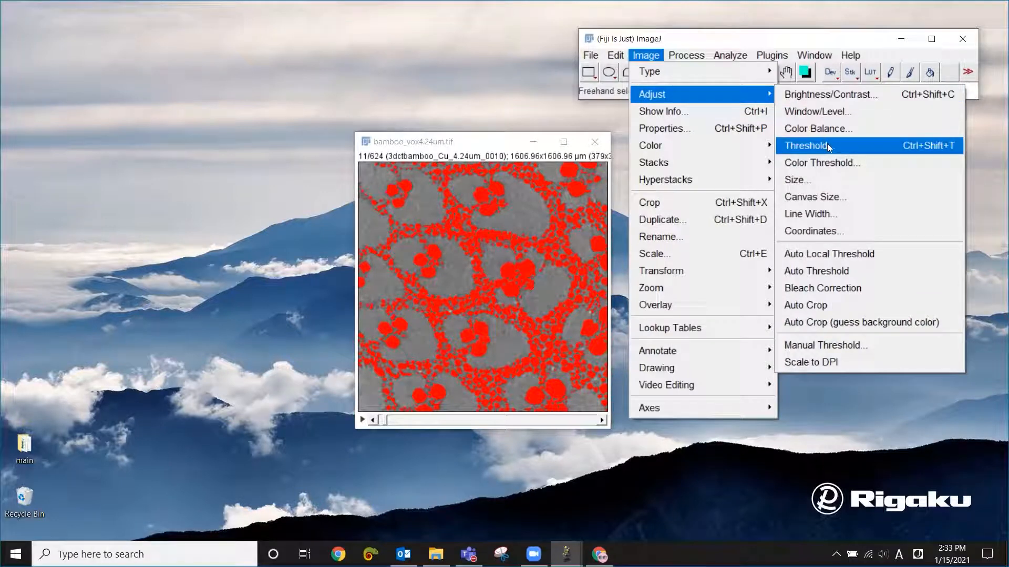
pyautogui.click(833, 271)
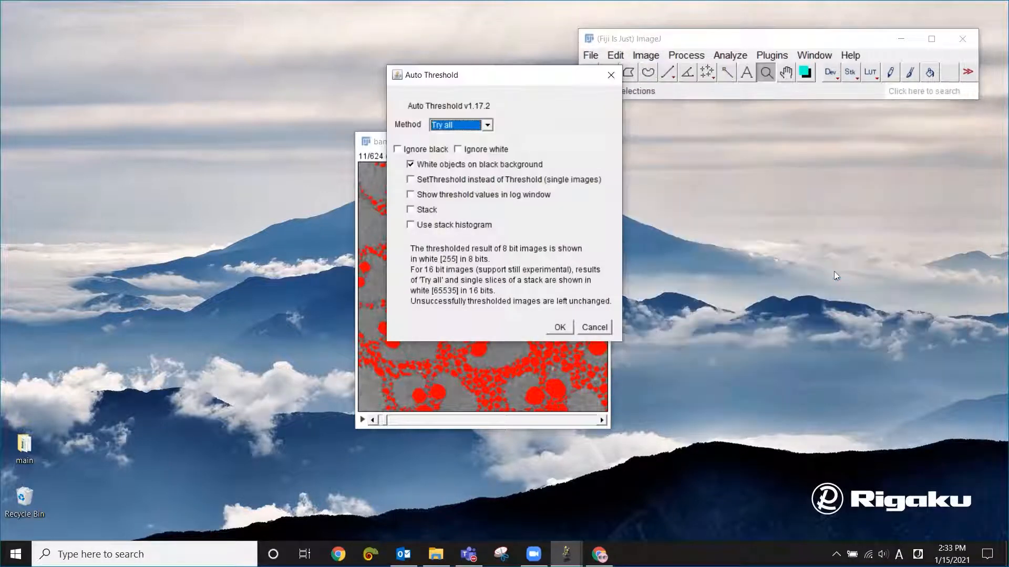
pyautogui.click(565, 327)
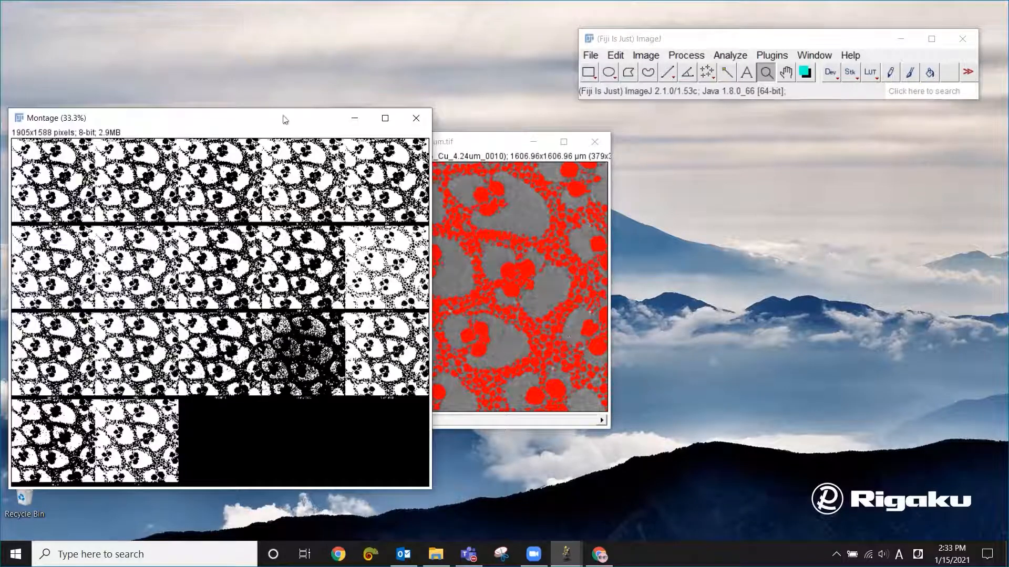
pyautogui.moveTo(281, 117); pyautogui.dragTo(509, 110)
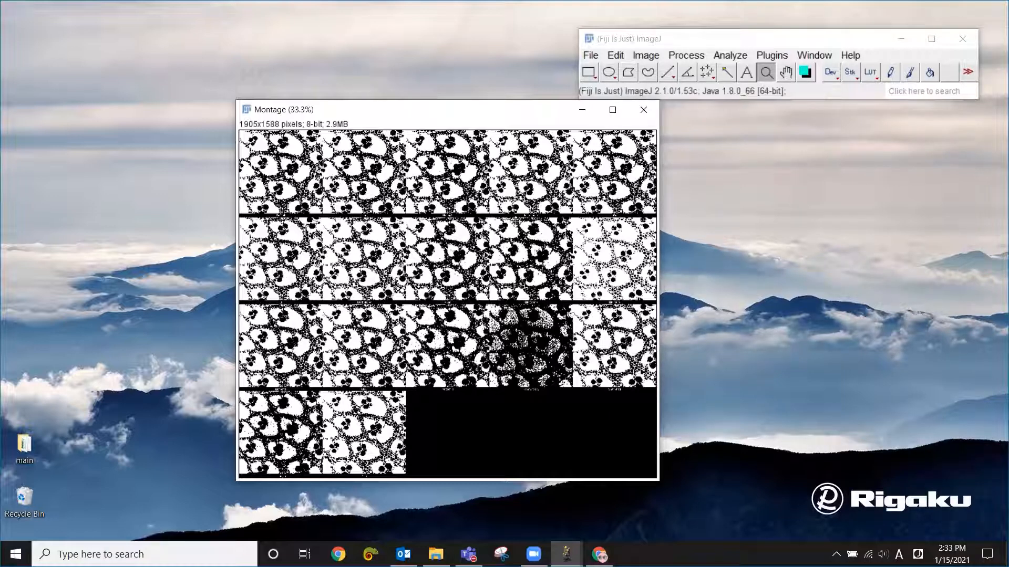
# - Examine the labelled threshold methods in the montage at closer range and close the montage
pyautogui.click(282, 287)
pyautogui.click(310, 286)
pyautogui.click(338, 286)
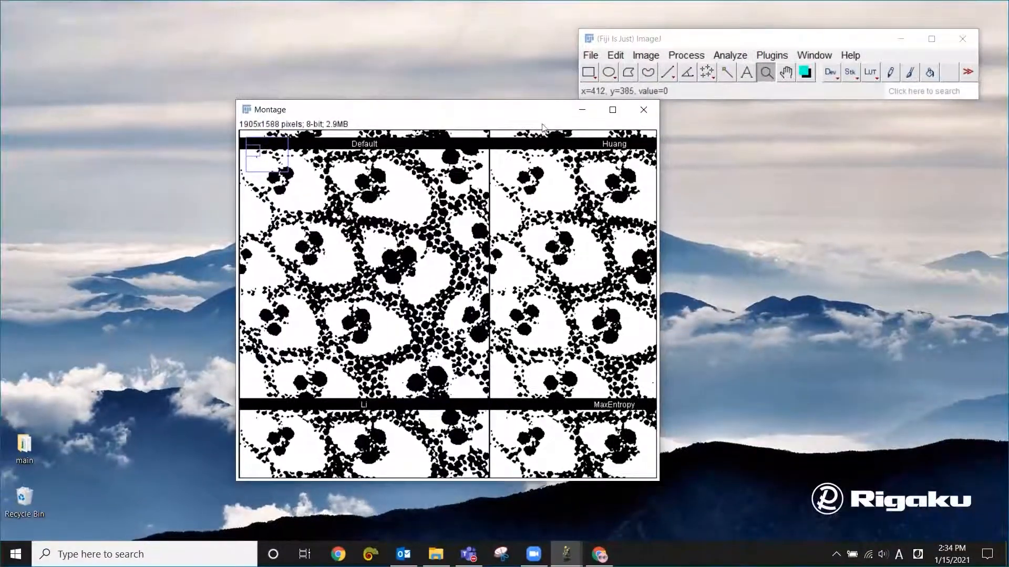
pyautogui.click(643, 109)
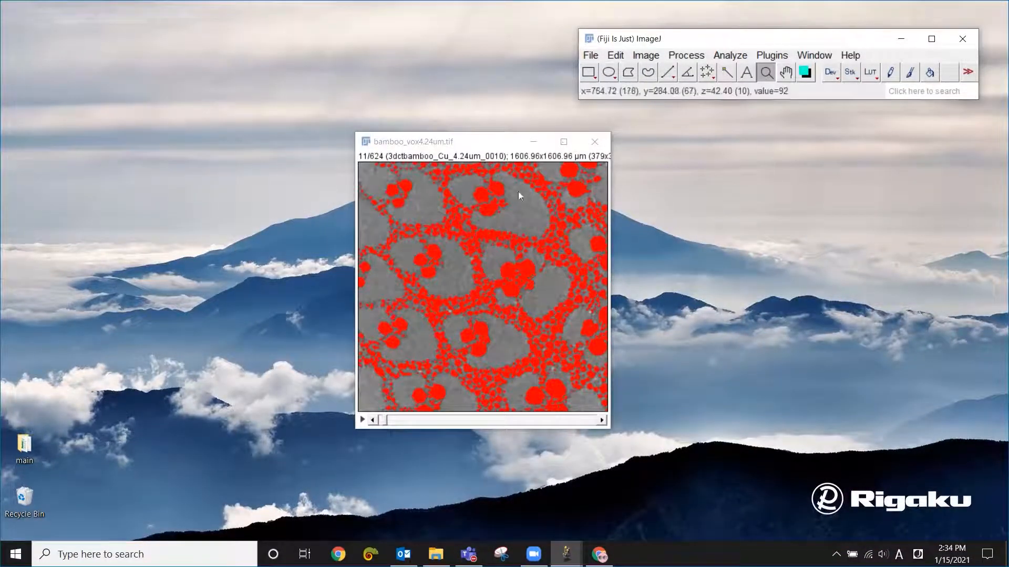
# - Threshold the stack with the Li method and convert it to binary, calculating the threshold for each image and listing the thresholds
pyautogui.click(652, 57)
pyautogui.moveTo(653, 96)
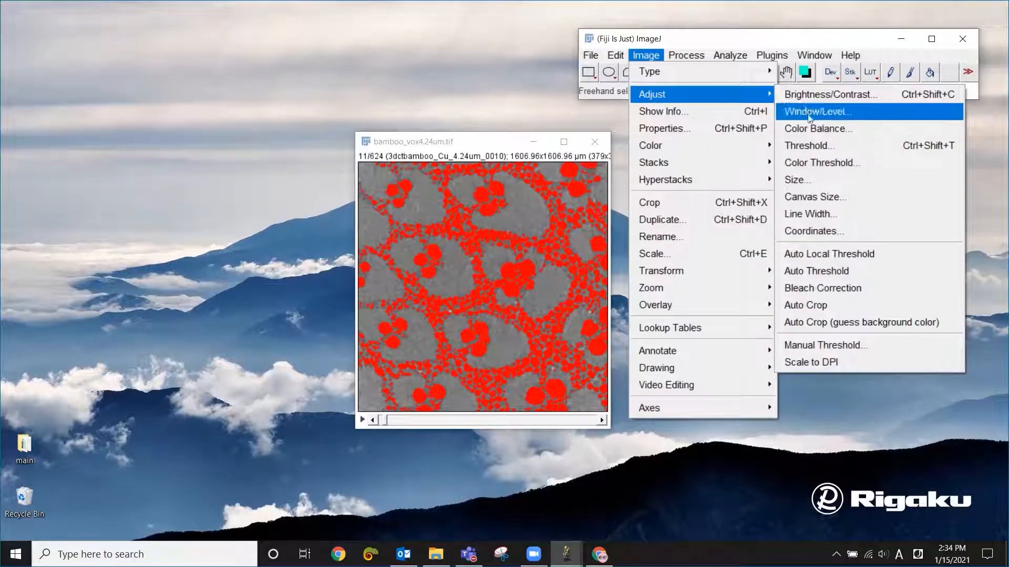
pyautogui.click(808, 147)
pyautogui.click(797, 260)
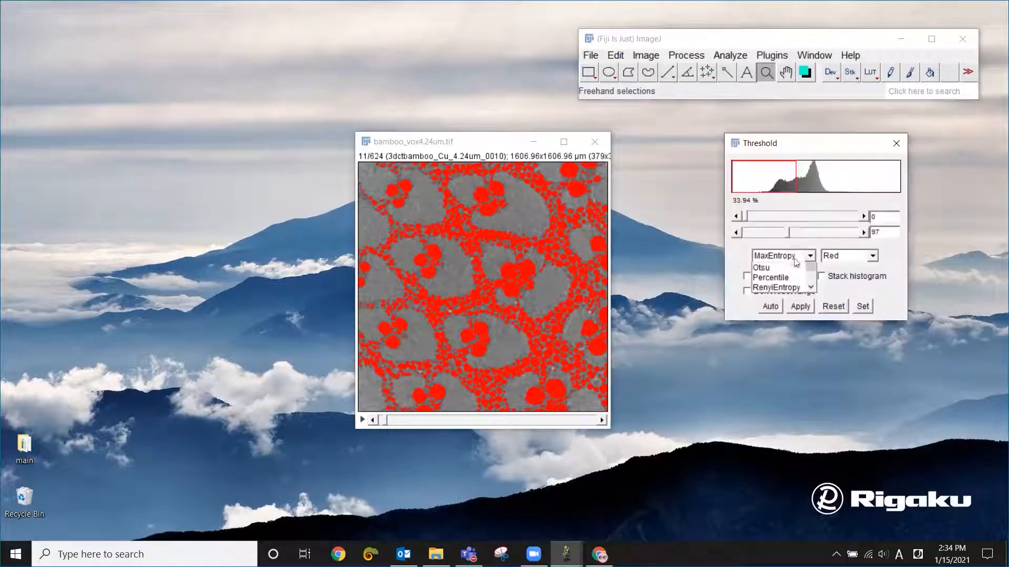
pyautogui.moveTo(811, 303); pyautogui.dragTo(812, 293)
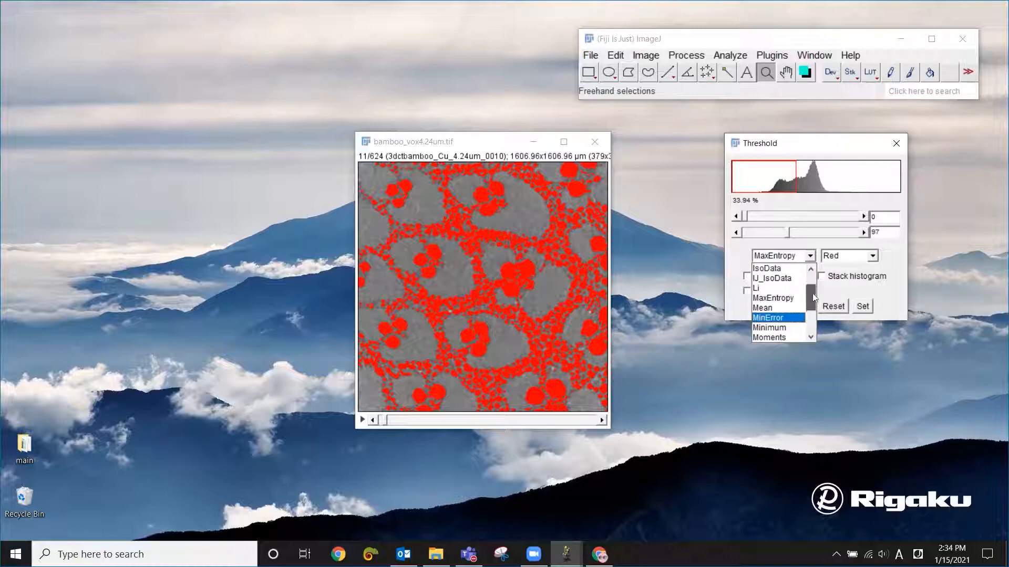
pyautogui.click(791, 295)
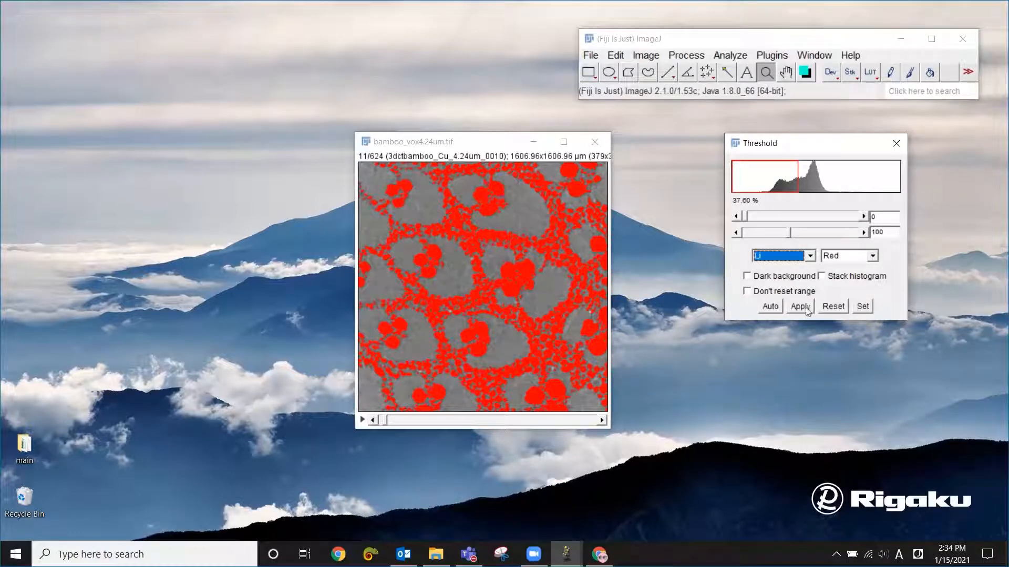
pyautogui.click(800, 306)
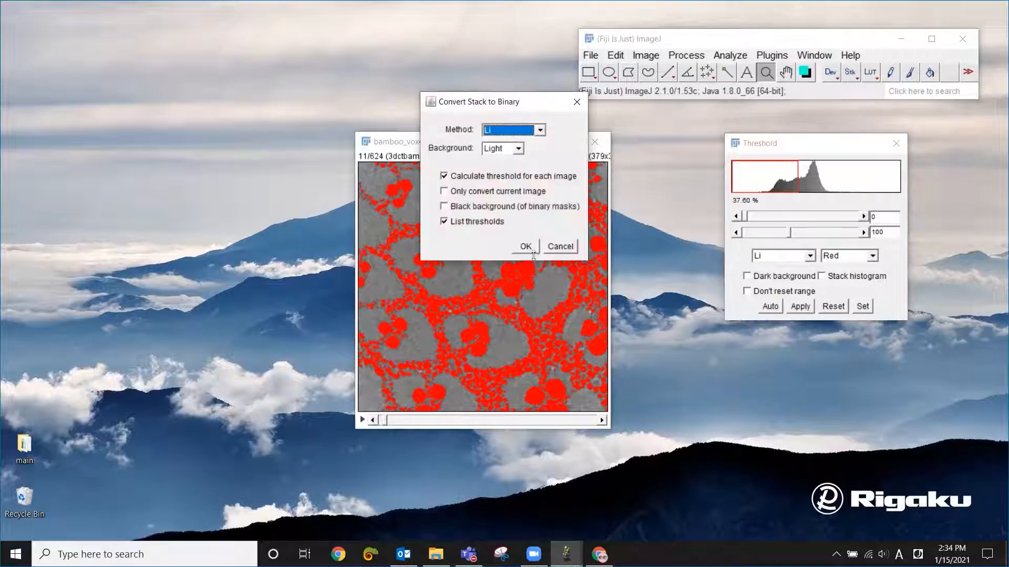
pyautogui.click(526, 247)
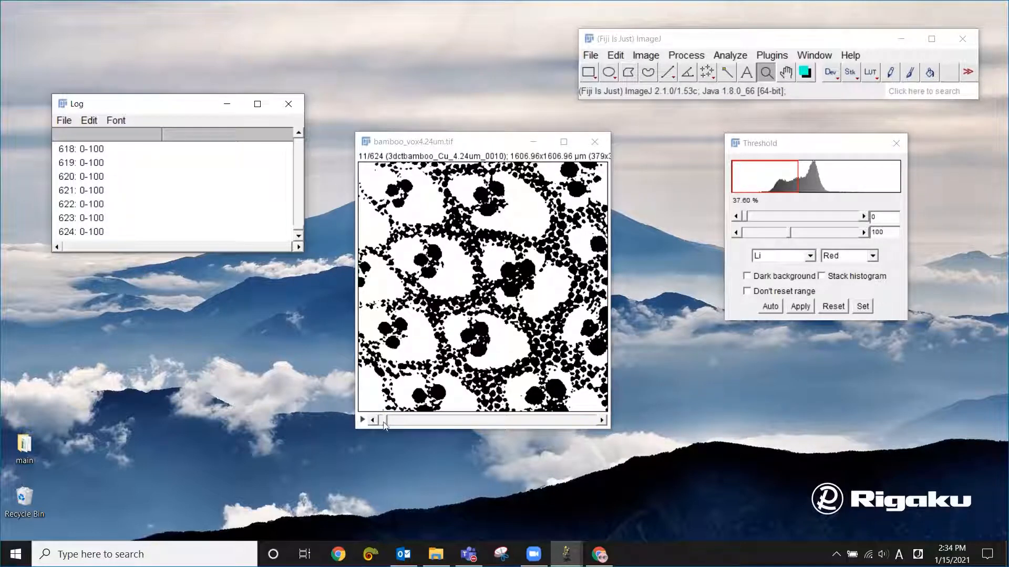
# - Check slice 5 of the binary stack and the start of the threshold log, and reposition the stack window
pyautogui.moveTo(384, 426)
pyautogui.mouseDown()
pyautogui.moveTo(599, 425)
pyautogui.moveTo(381, 423)
pyautogui.mouseUp()
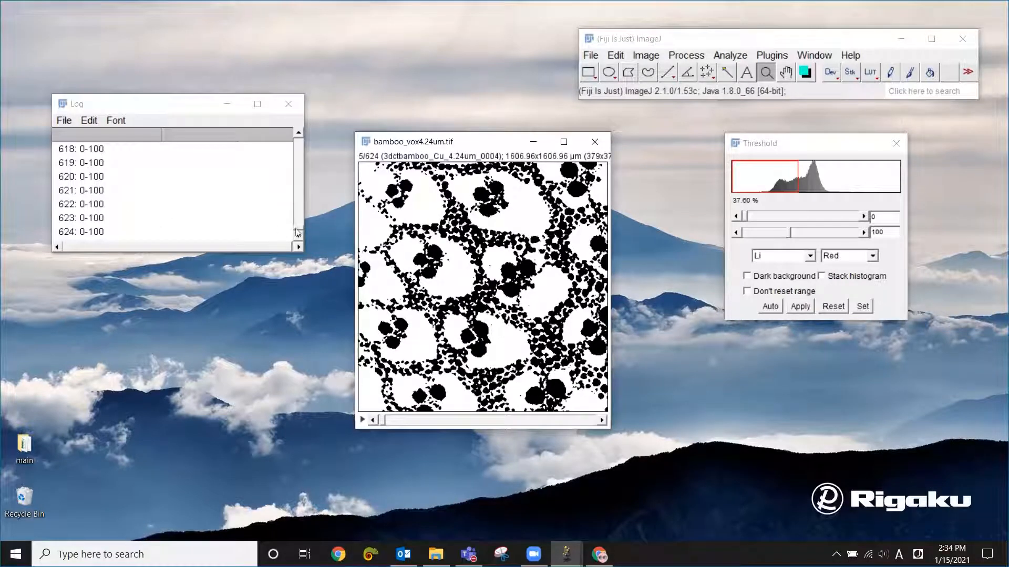
pyautogui.moveTo(300, 231); pyautogui.dragTo(299, 139)
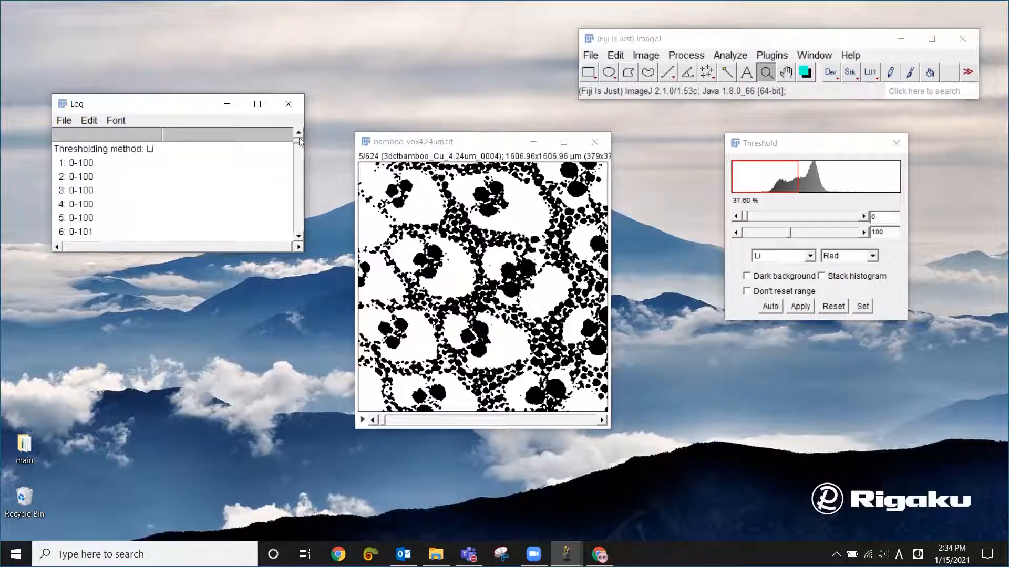
pyautogui.click(478, 141)
pyautogui.moveTo(480, 143); pyautogui.dragTo(481, 169)
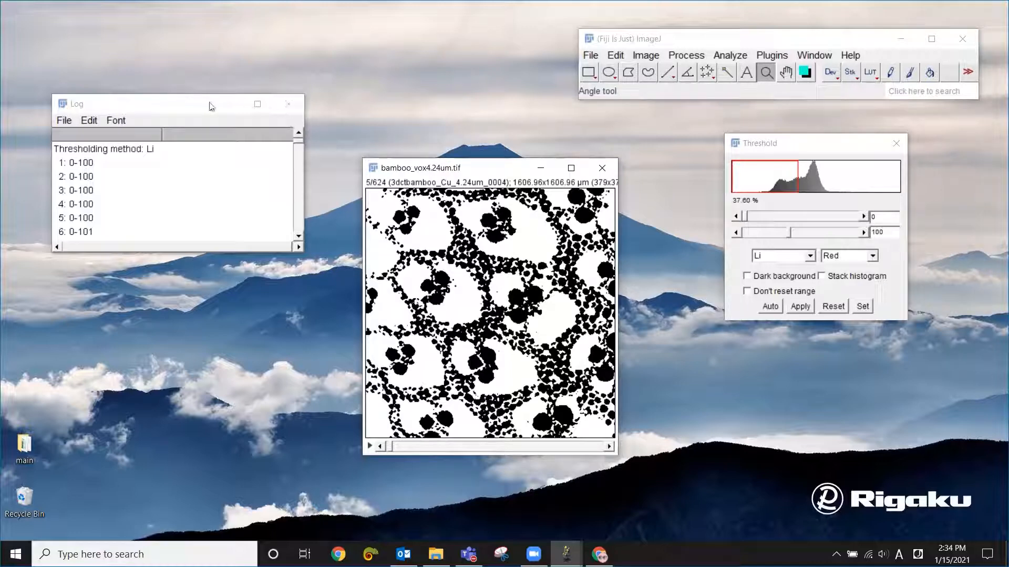
# - Close the threshold log and run Voxel Counter on the binary bamboo stack
pyautogui.click(194, 103)
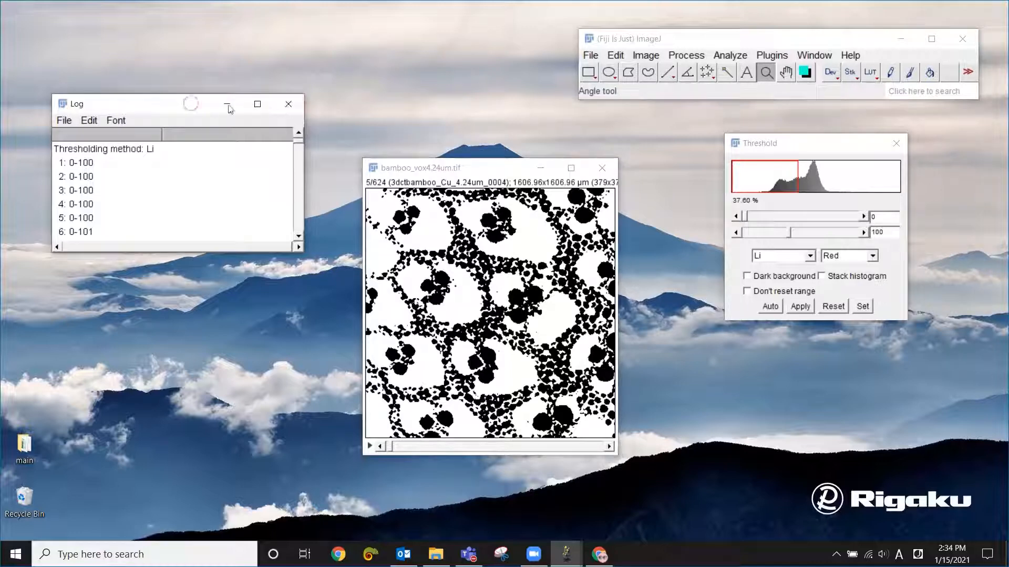
pyautogui.click(288, 105)
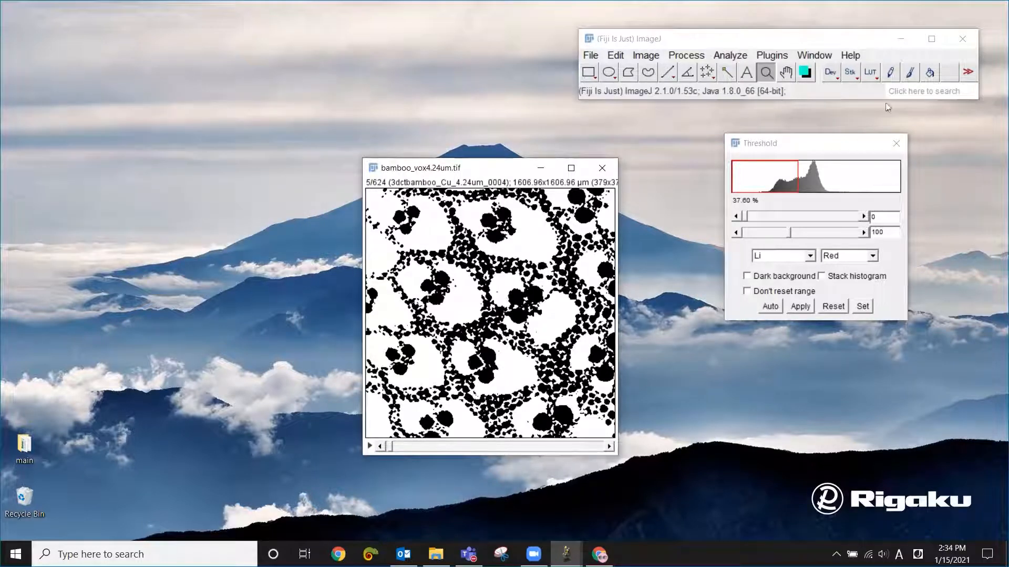
pyautogui.click(770, 57)
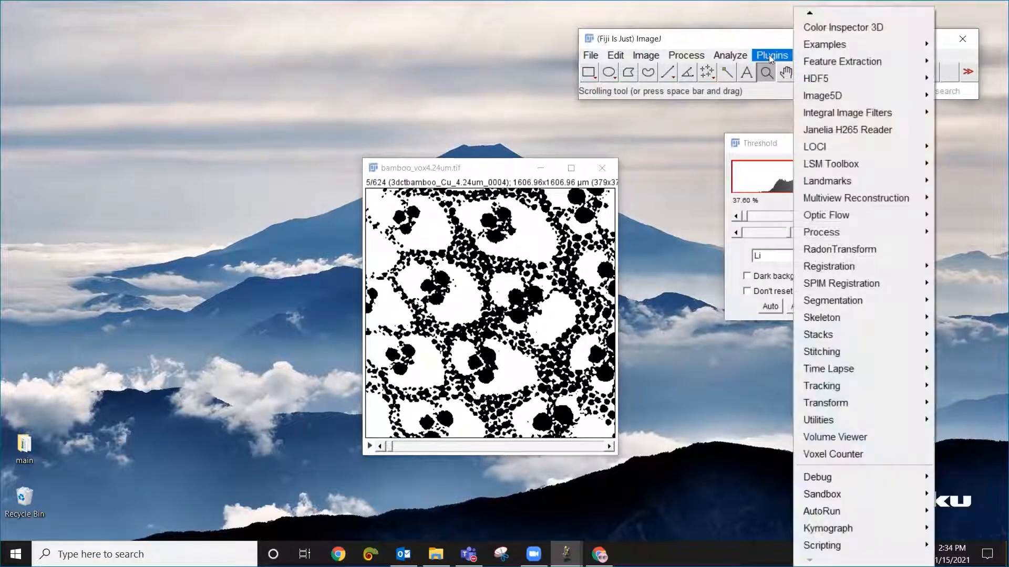
pyautogui.click(846, 460)
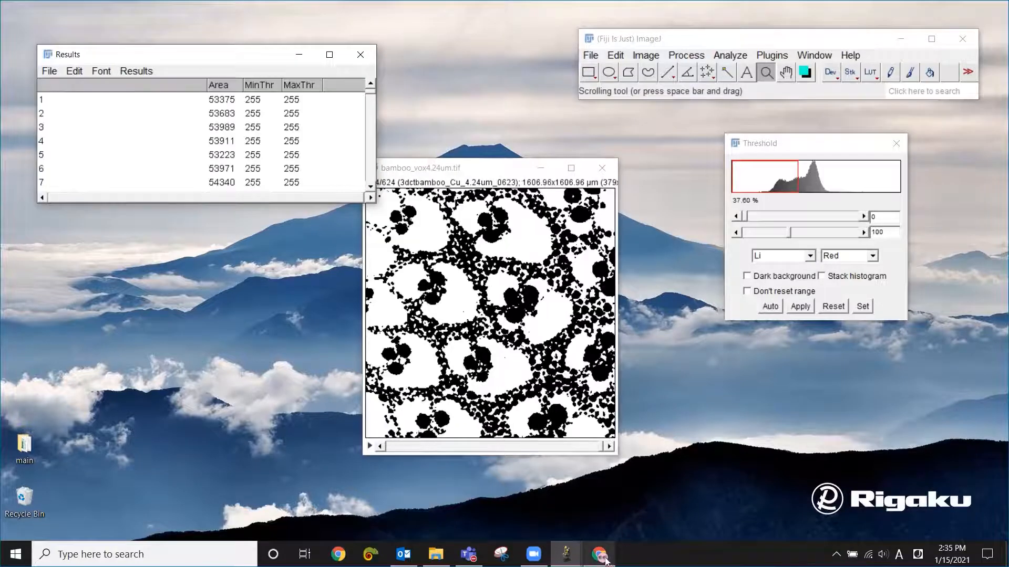
# - Switch to Chrome, search Google for voxel counter imagej, read the NIH plugin page's description, and minimize the browser
pyautogui.click(588, 489)
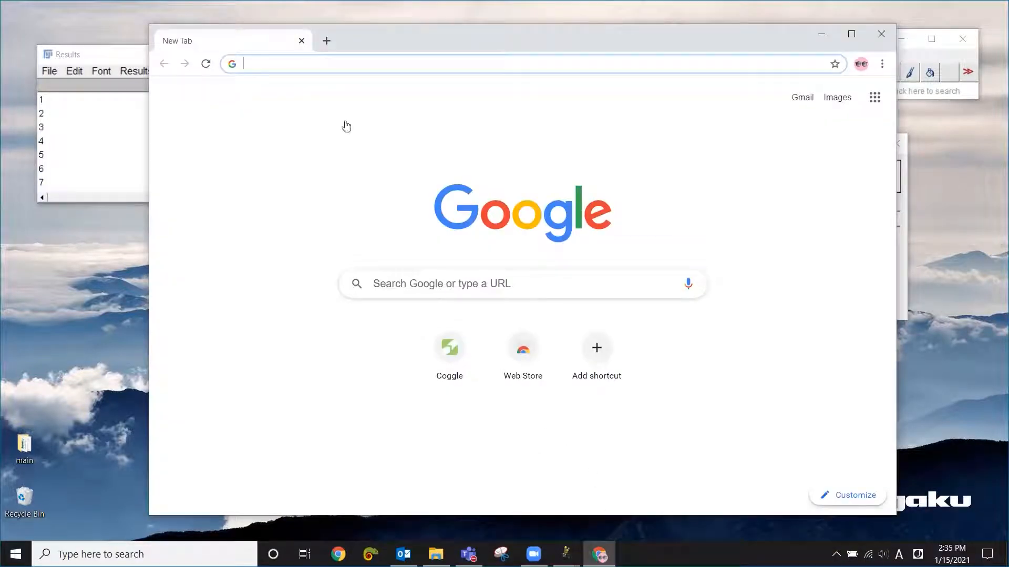
pyautogui.click(440, 286)
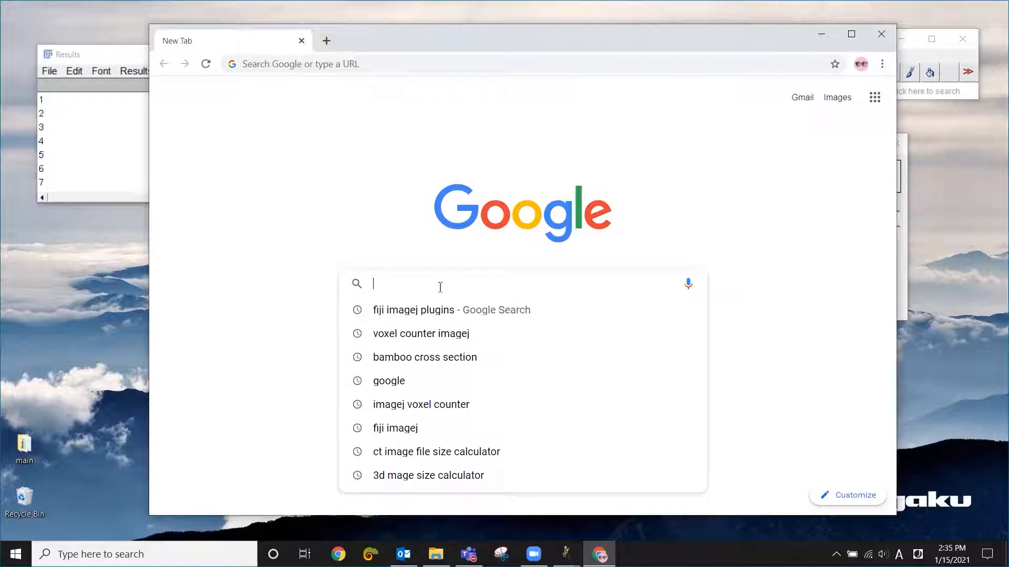
pyautogui.write('vo')
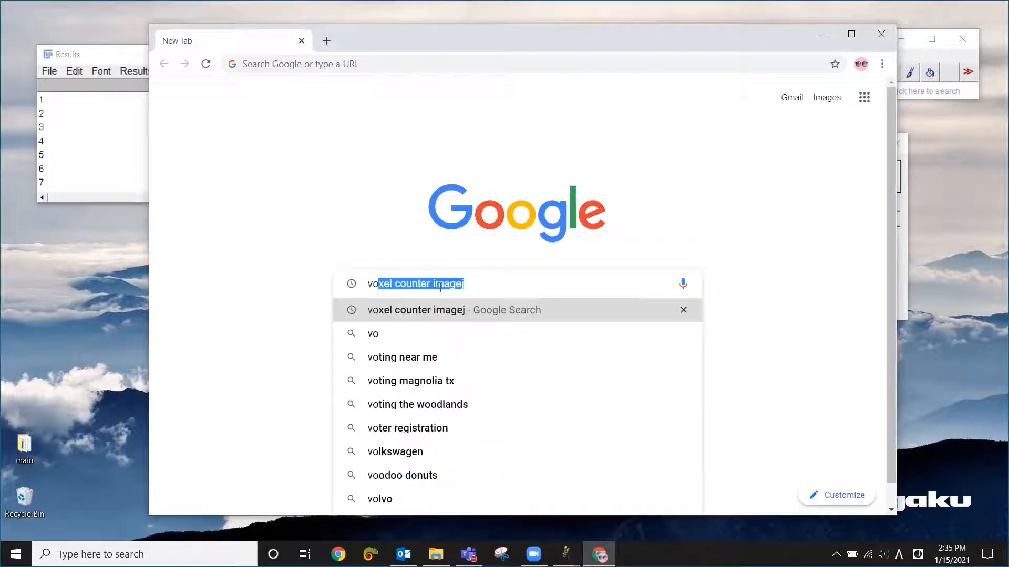
pyautogui.press('Return')
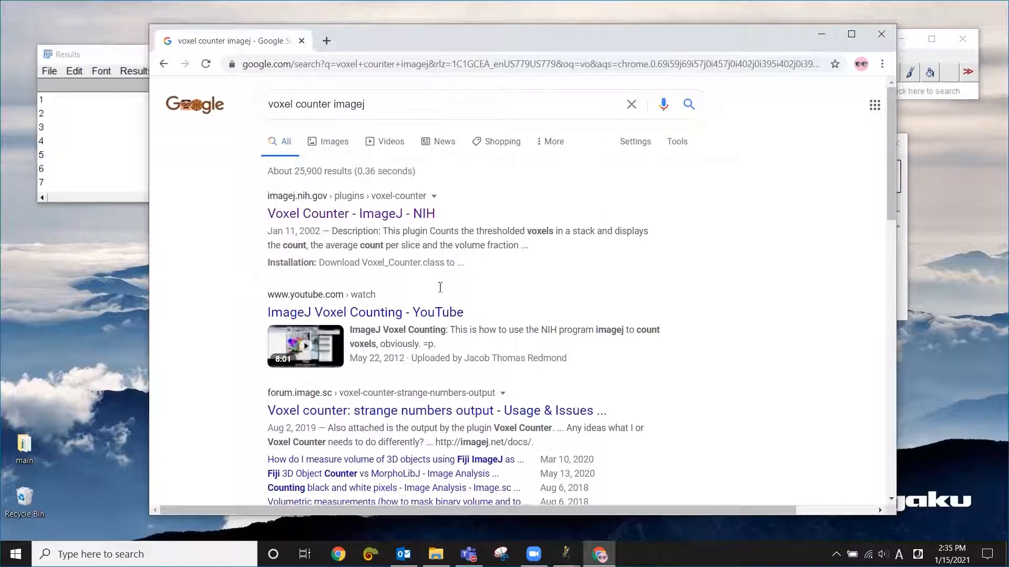
pyautogui.click(416, 214)
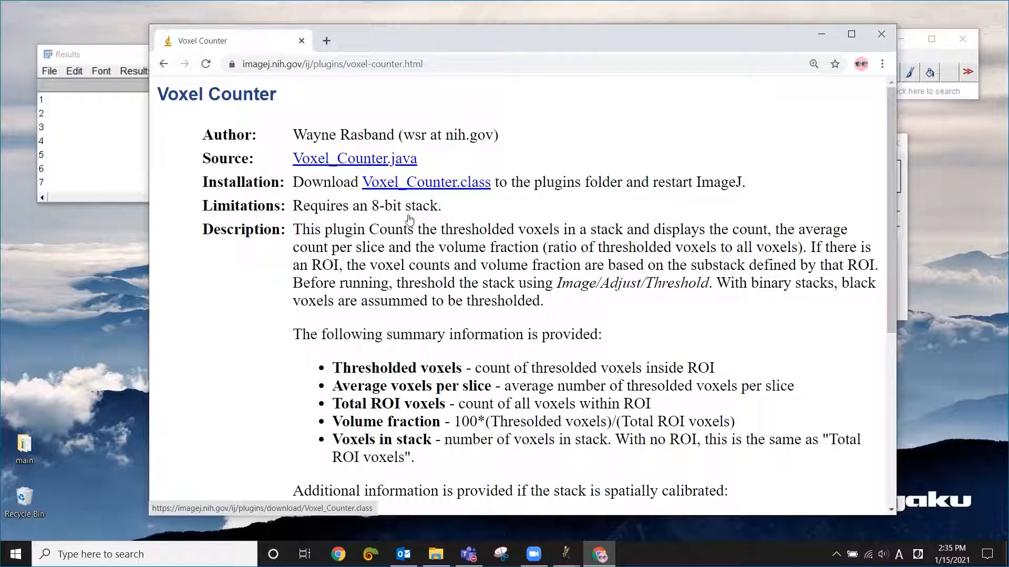
pyautogui.click(827, 36)
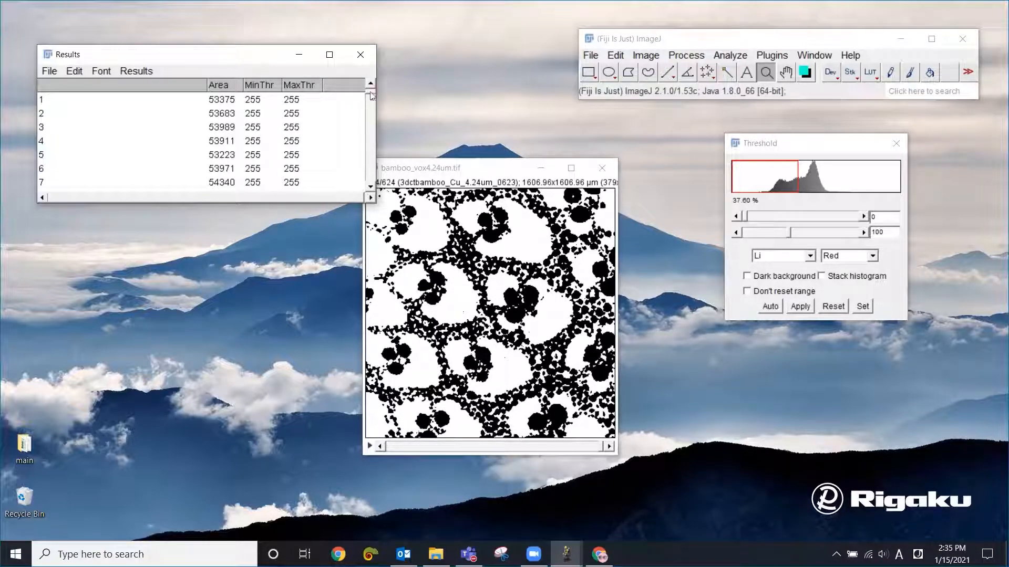
# - Bring up the volume summary at the end of the Voxel Counter results and open Calculator closer to it
pyautogui.moveTo(371, 95); pyautogui.dragTo(370, 166)
pyautogui.moveTo(370, 177); pyautogui.dragTo(370, 190)
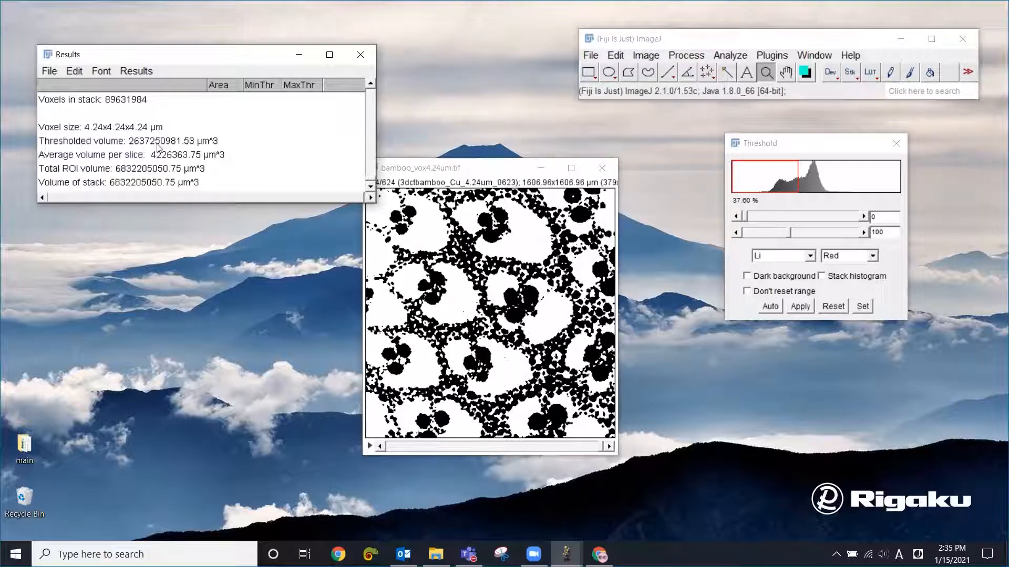
pyautogui.press('XF86Calculator')
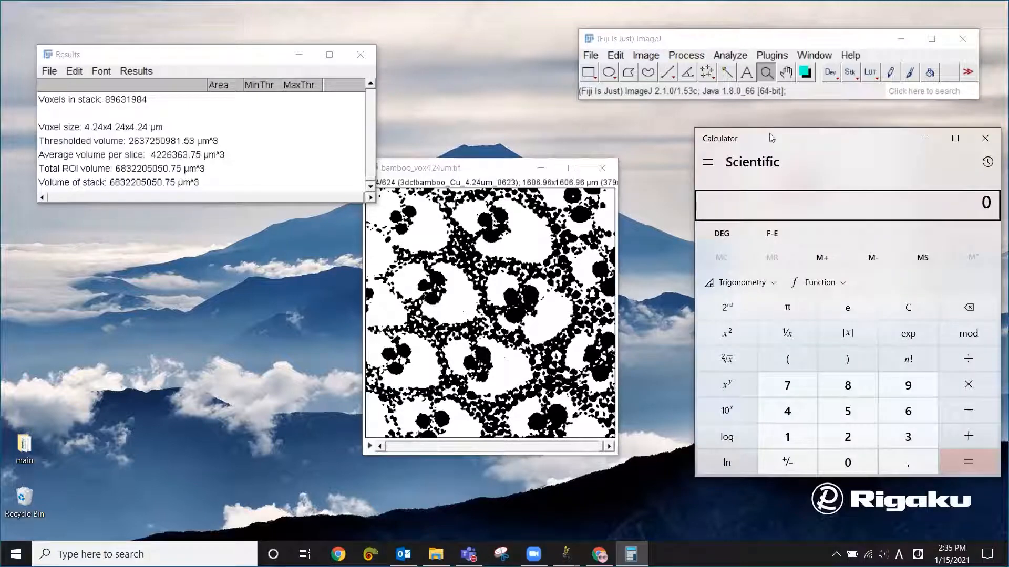
pyautogui.moveTo(771, 138); pyautogui.dragTo(626, 132)
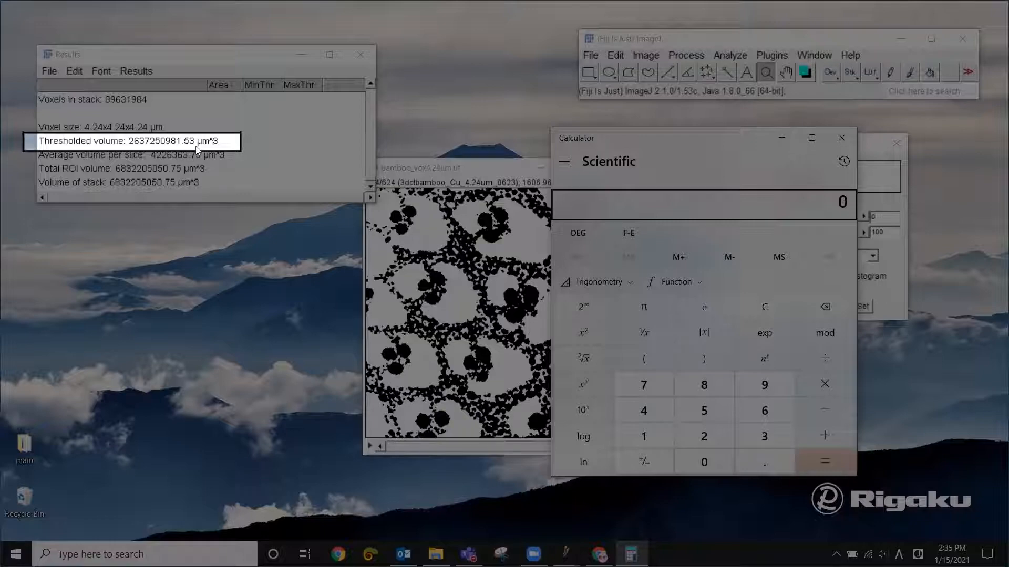
# - Calculate the bamboo volume fraction by dividing the thresholded volume 2637250981.53 by the stack volume 6832205050.75
pyautogui.write('2,63')
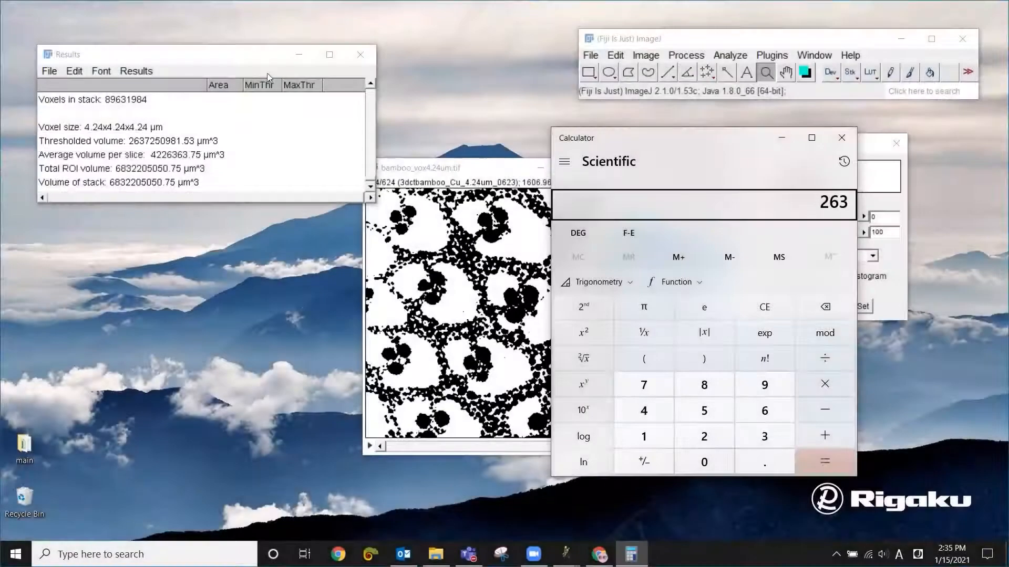
pyautogui.write('7,25')
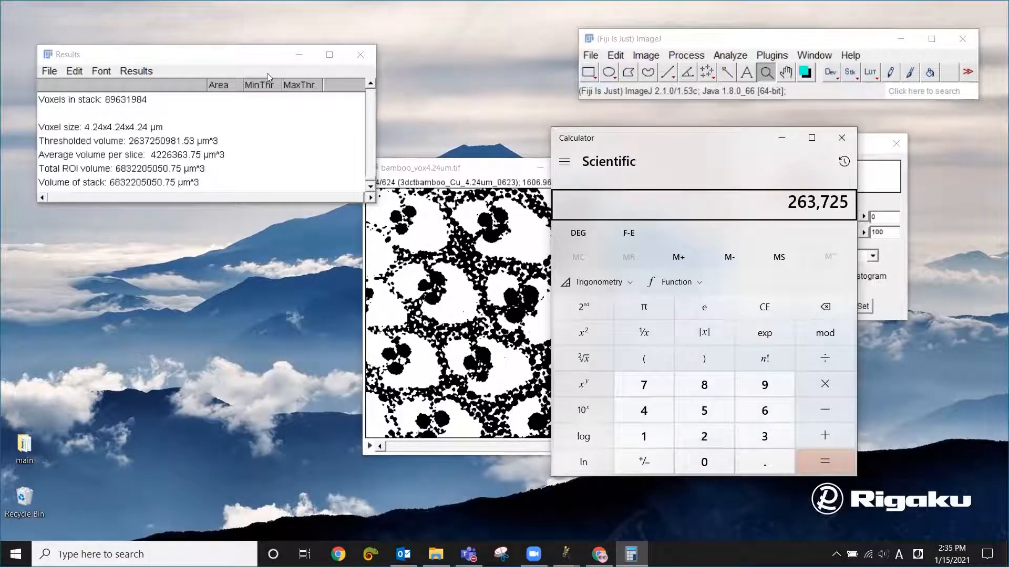
pyautogui.write('0,981')
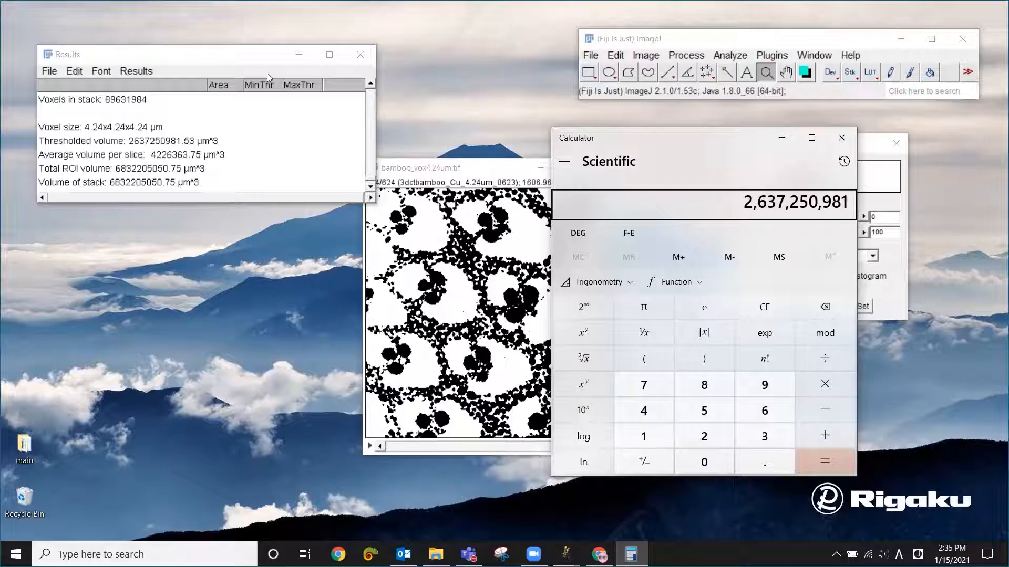
pyautogui.write('.53')
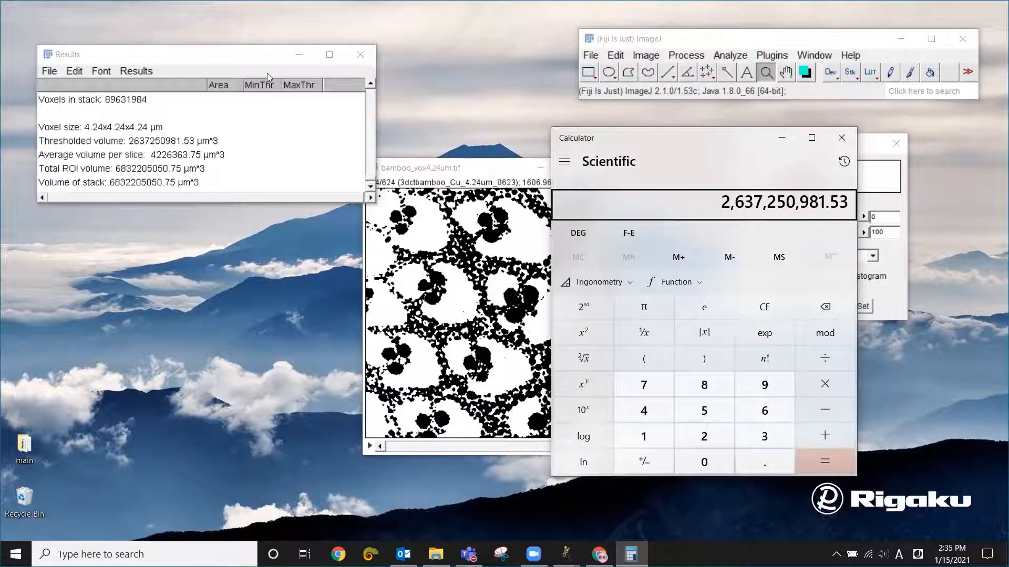
pyautogui.press('/')
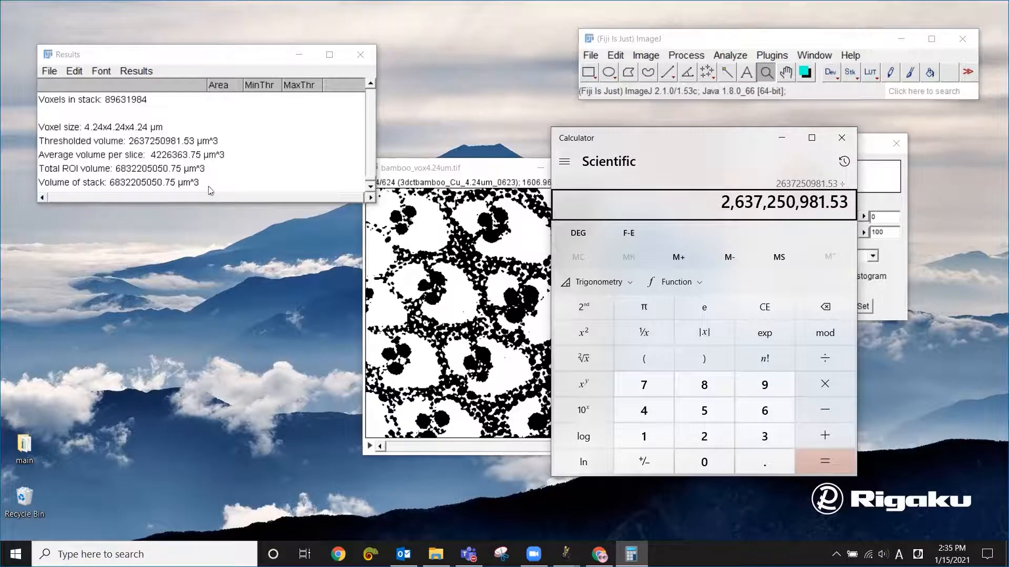
pyautogui.write('6')
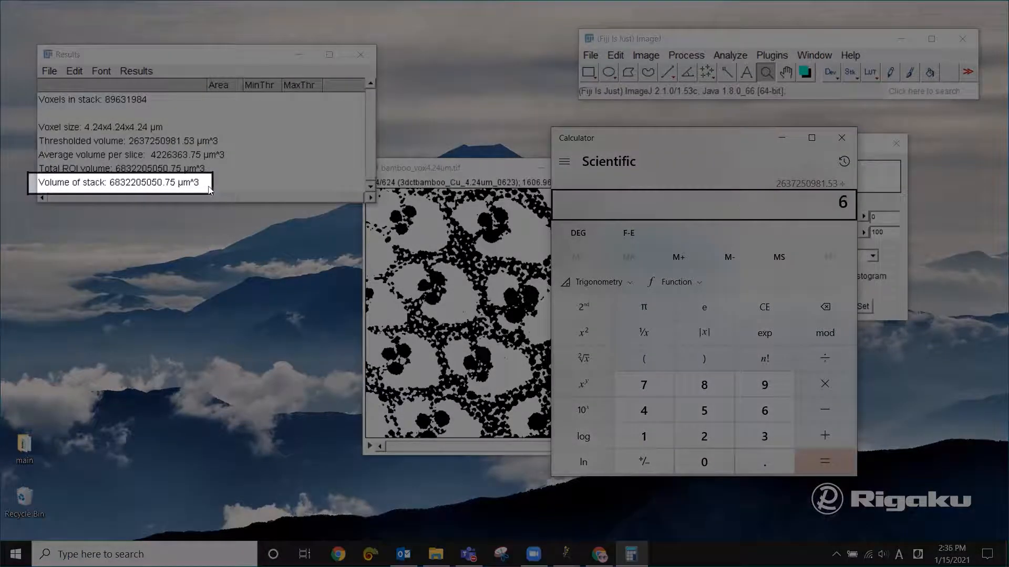
pyautogui.write('8322')
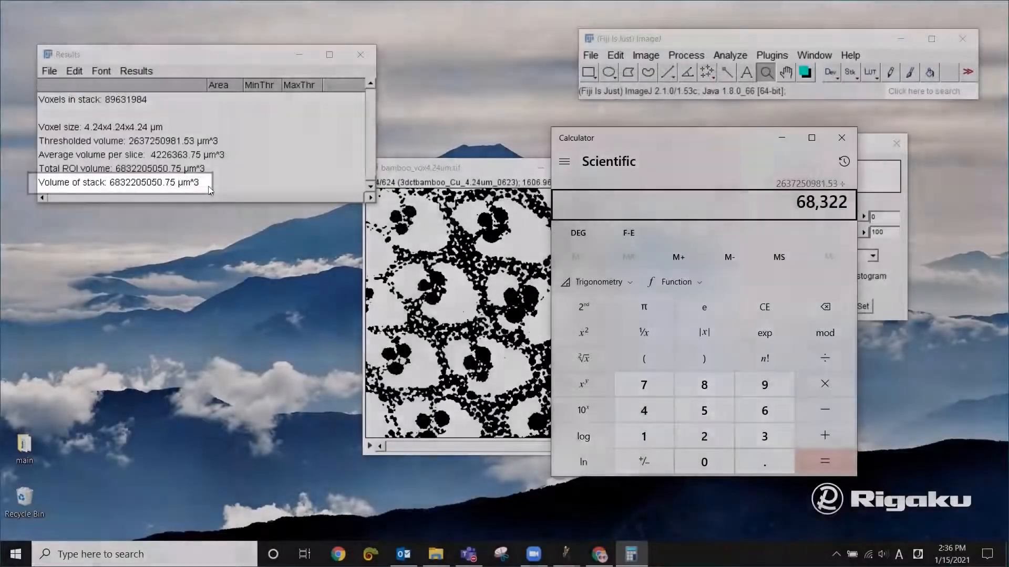
pyautogui.write('0505050.7')
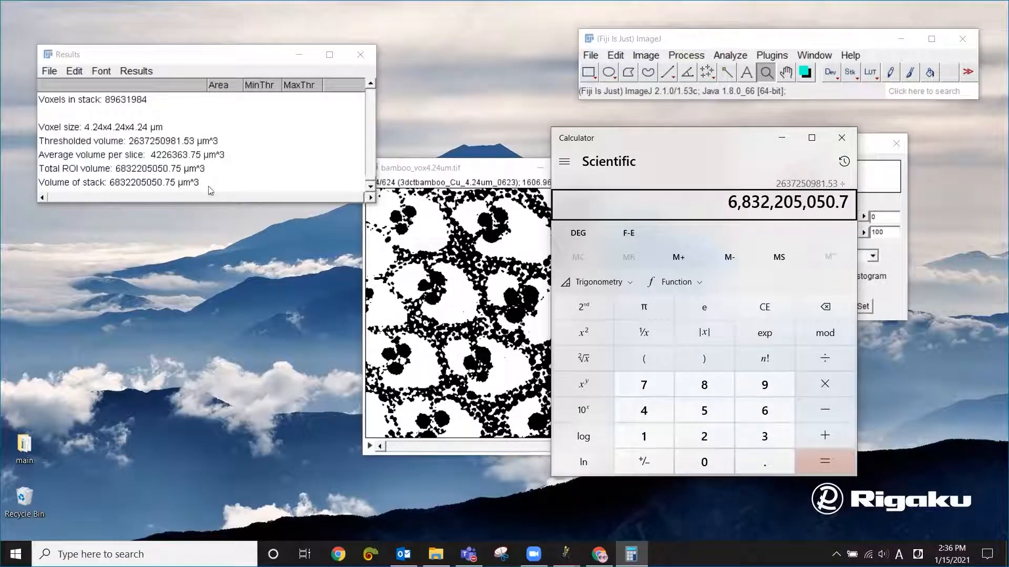
pyautogui.write('5')
pyautogui.press('Return')
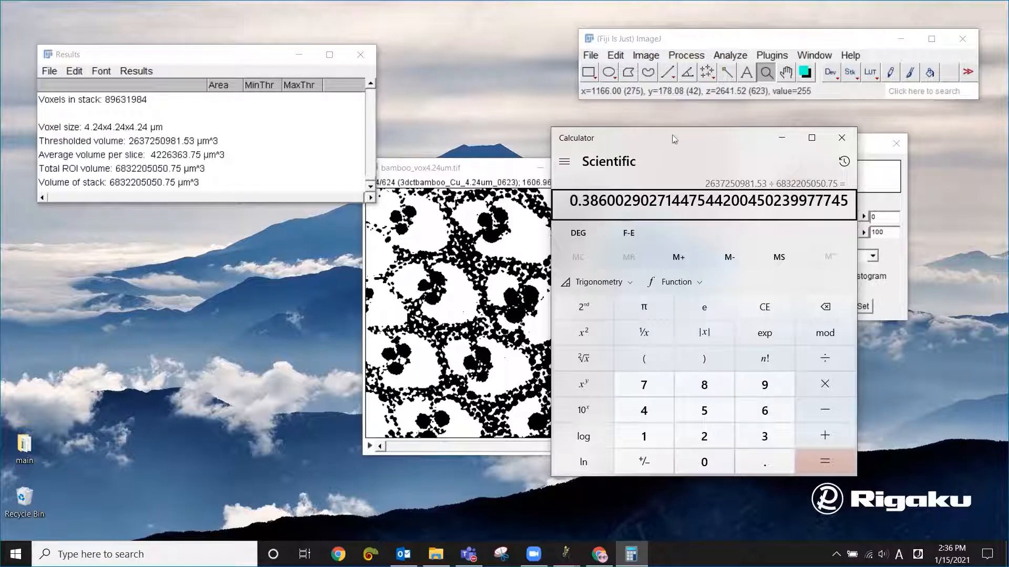
# - Move the Calculator and bamboo stack windows clear of each other and go back to the stack's first slice
pyautogui.moveTo(673, 133); pyautogui.dragTo(796, 143)
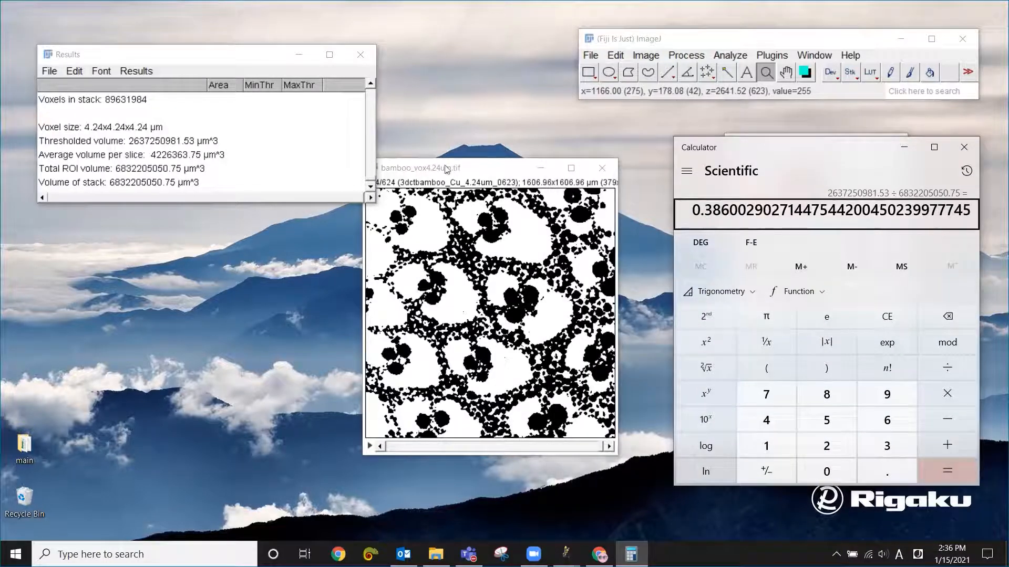
pyautogui.moveTo(446, 168); pyautogui.dragTo(470, 193)
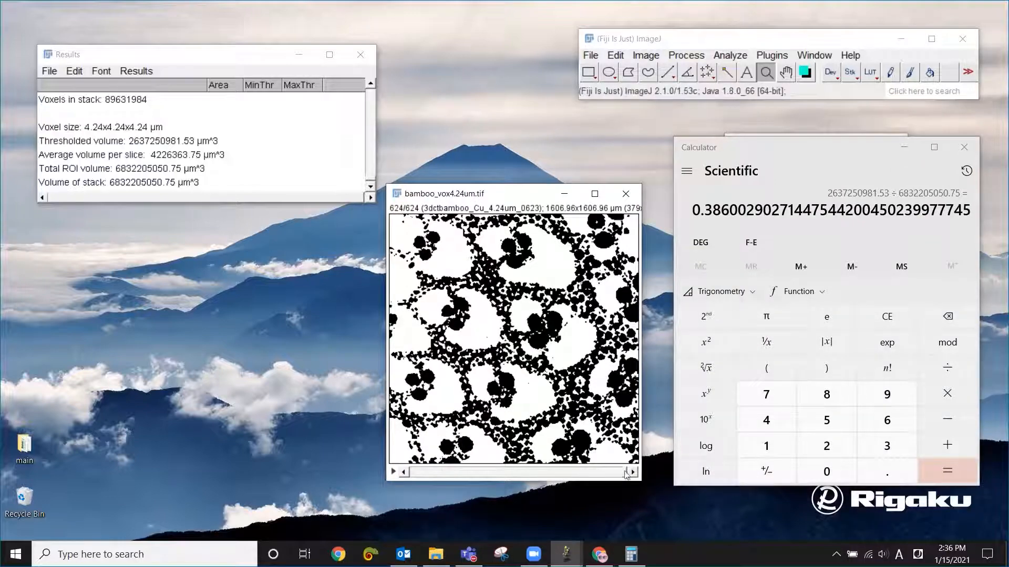
pyautogui.moveTo(625, 473); pyautogui.dragTo(411, 475)
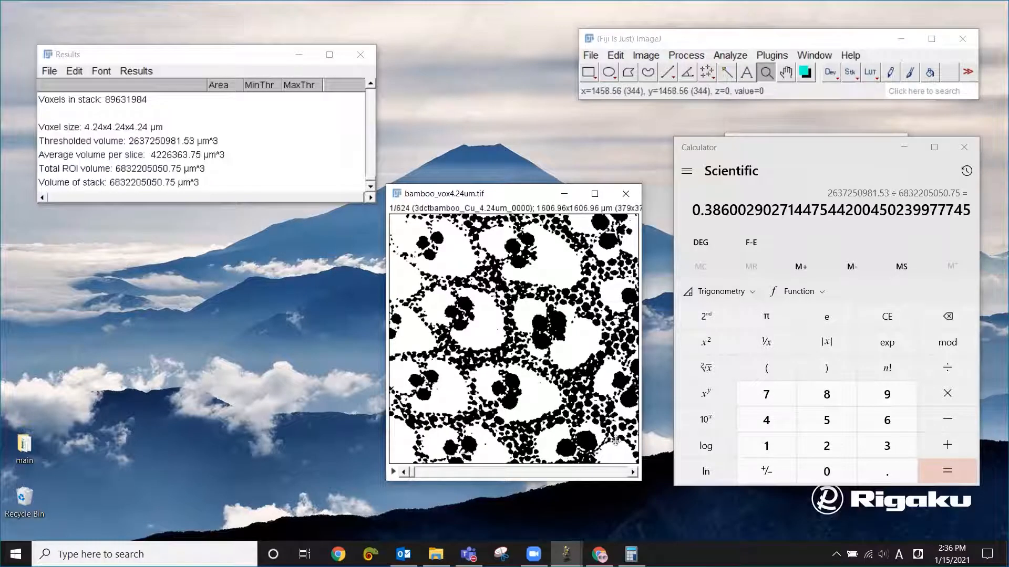